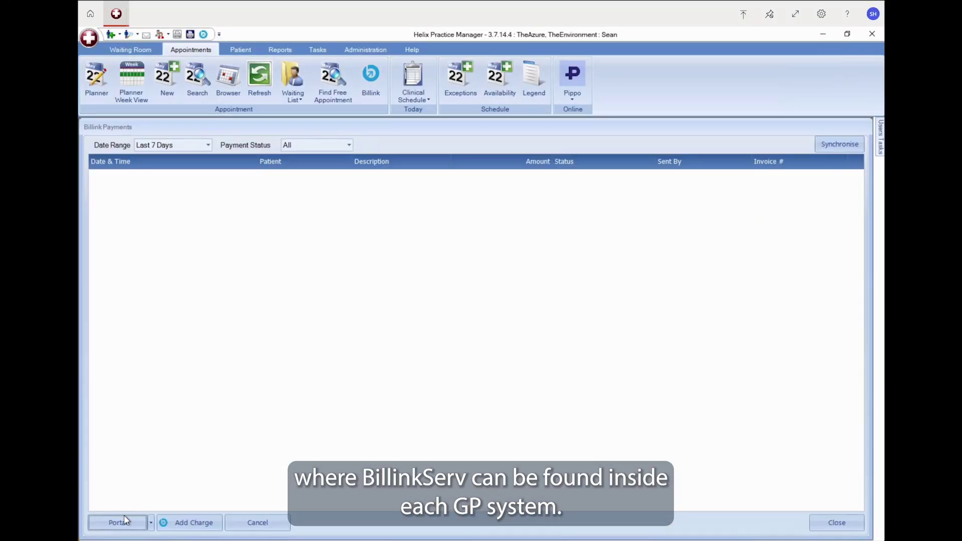
# Step: Open the Billink portal from Billink Payments and show the empty BillinkServ Your Claims list
pyautogui.click(118, 523)
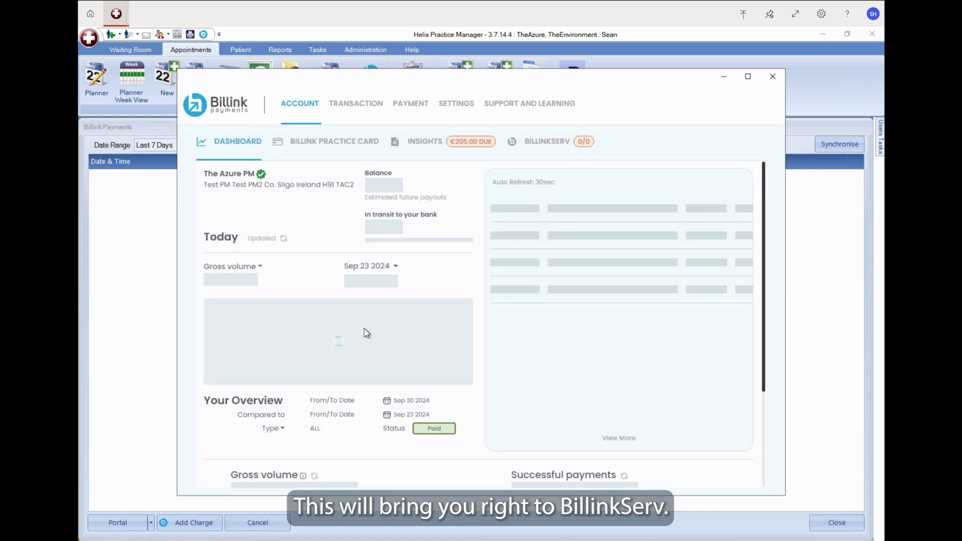
pyautogui.click(549, 197)
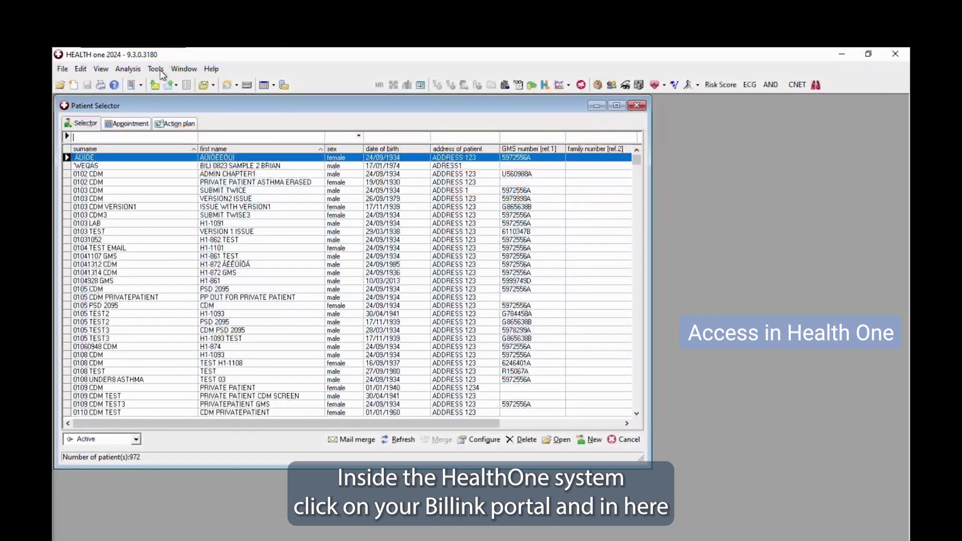
# Step: Open the Billink portal from Tools > Billink and maximize its window
pyautogui.click(161, 70)
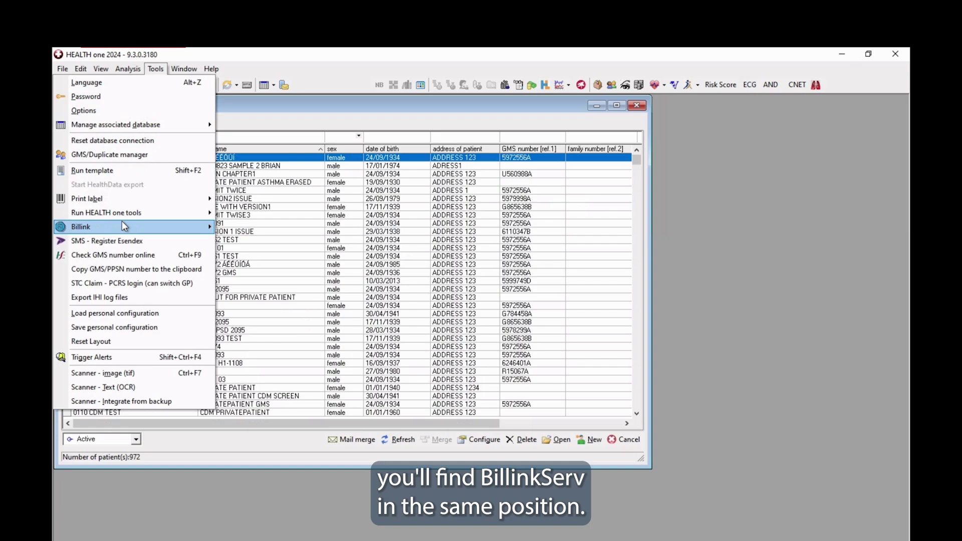
pyautogui.moveTo(125, 231)
pyautogui.click(238, 245)
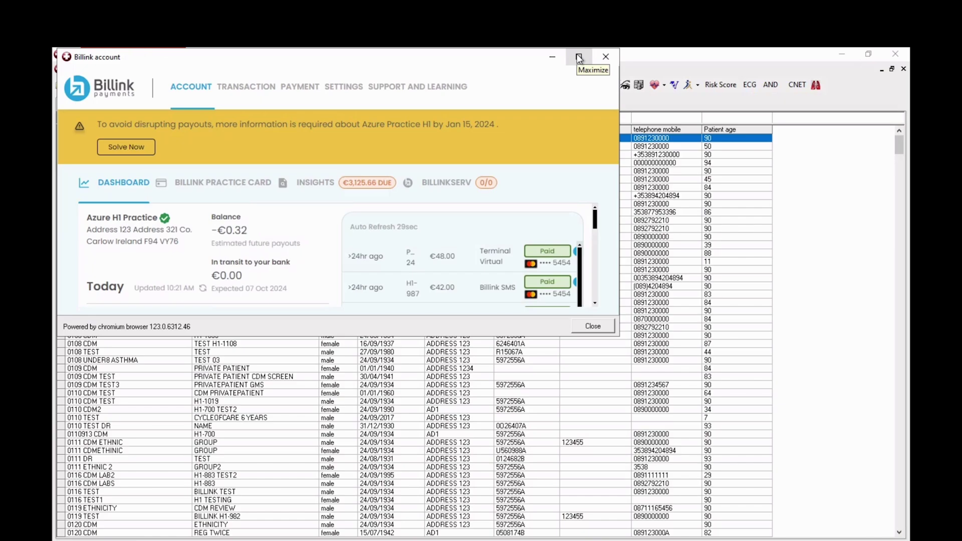
pyautogui.click(579, 59)
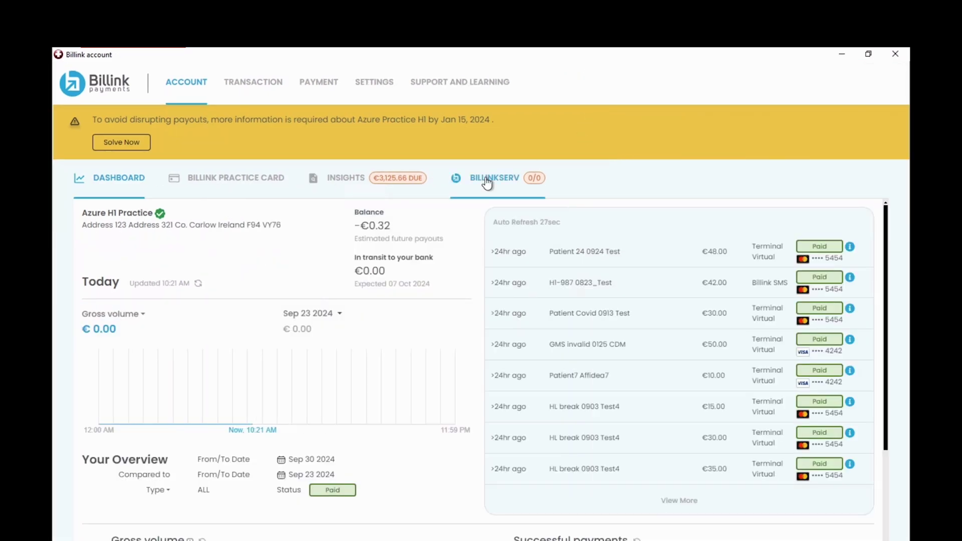
# Step: Show the BillinkServ settings page with its empty Doctor Panel
pyautogui.click(487, 183)
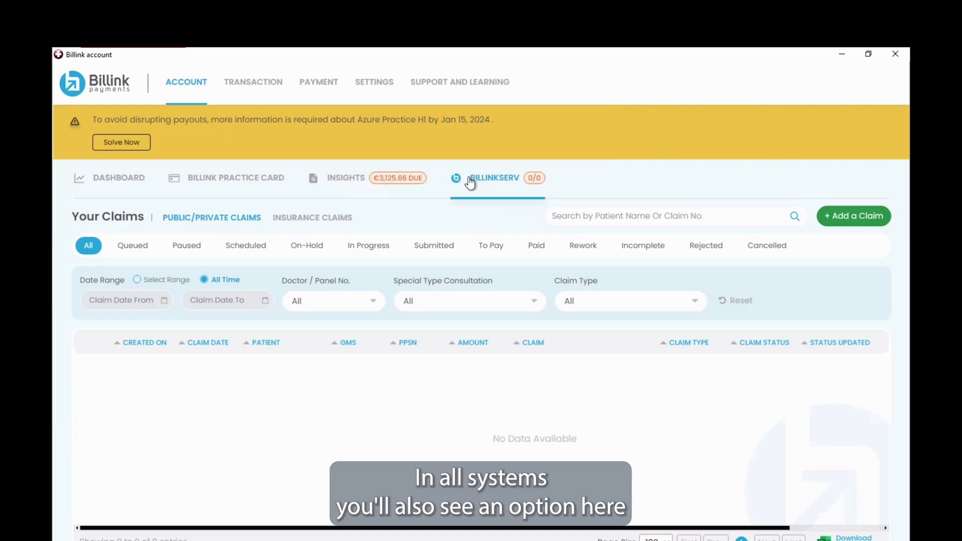
pyautogui.click(382, 87)
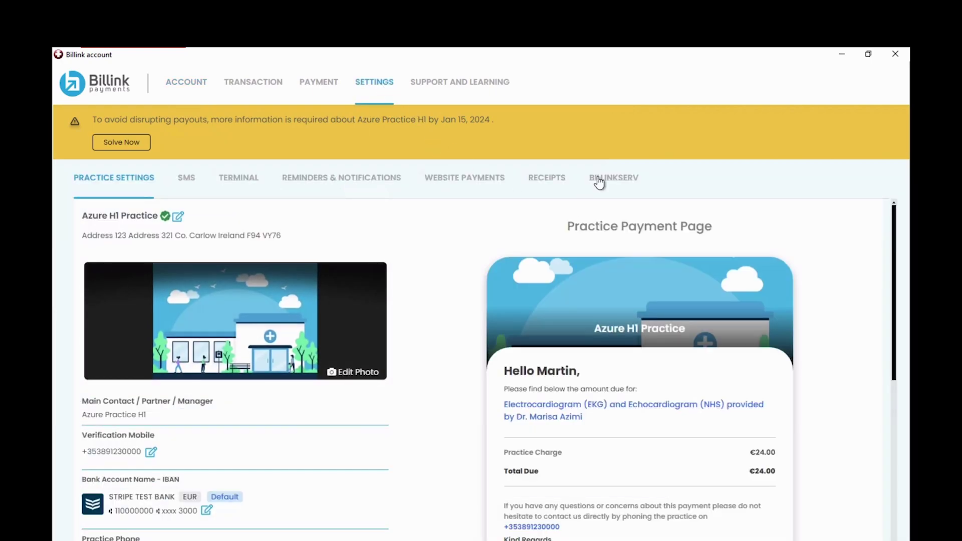
pyautogui.click(599, 181)
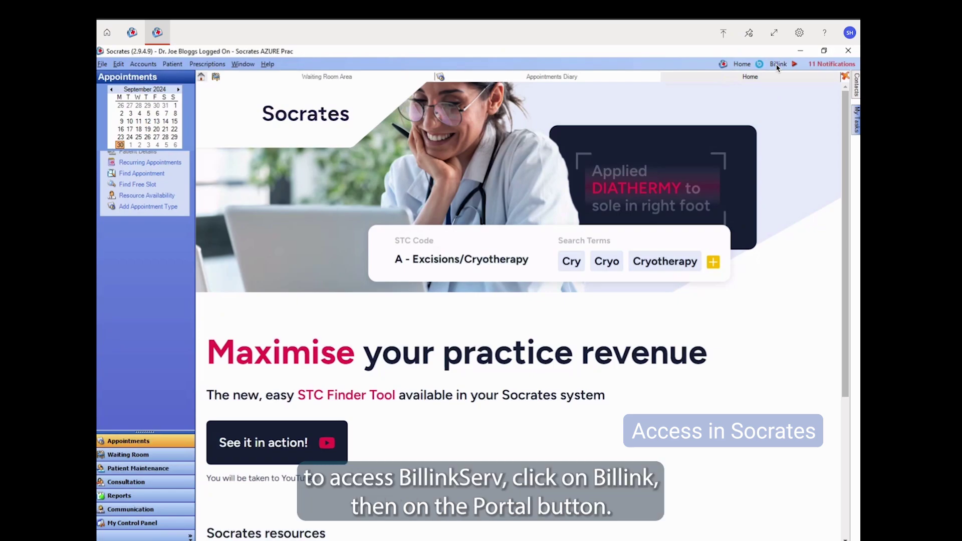
# Step: Open Billink Management in Socrates and show the BillinkServ claims list with recent claims
pyautogui.click(778, 65)
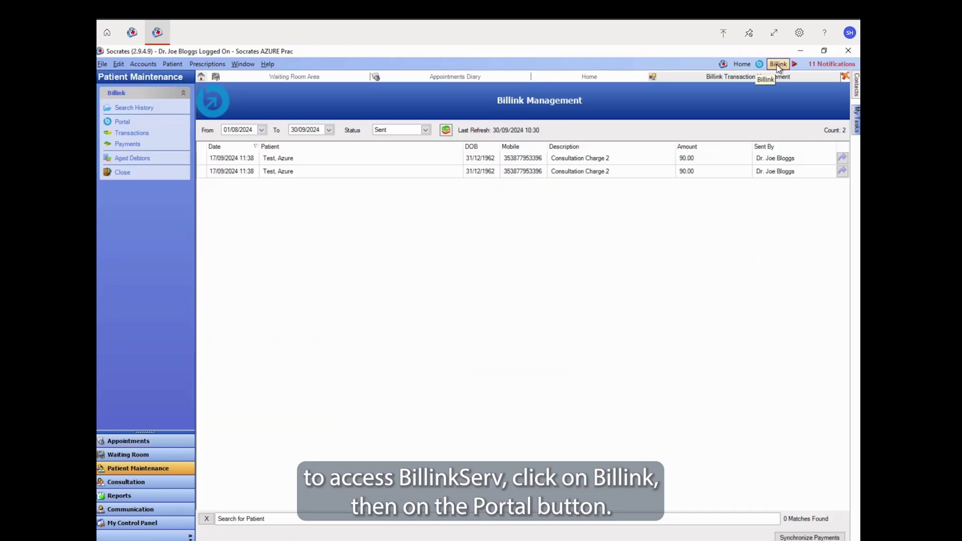
pyautogui.click(123, 122)
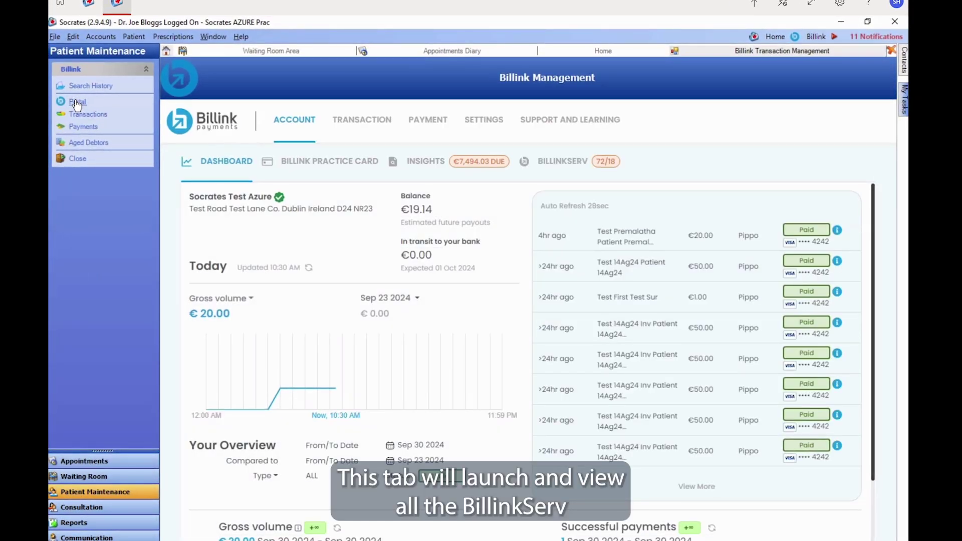
pyautogui.click(561, 163)
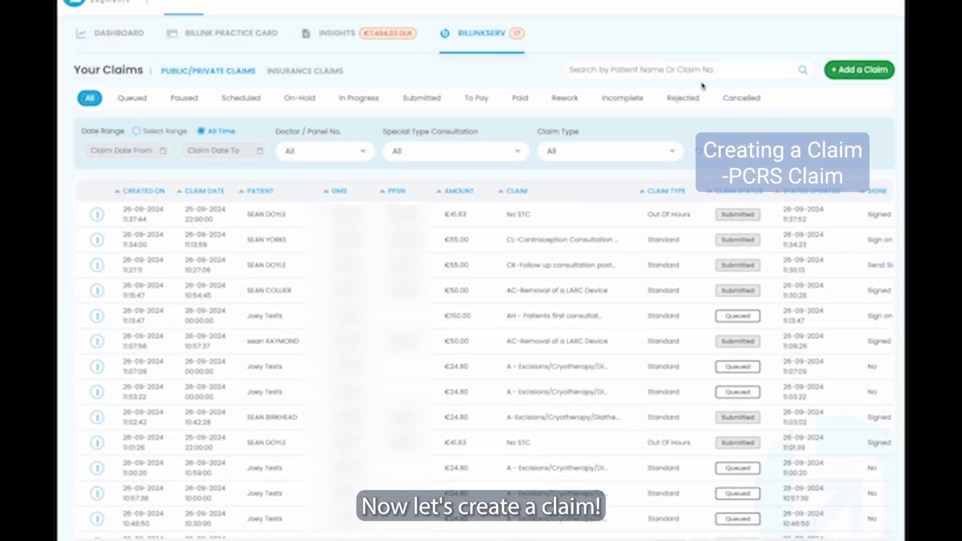
# Step: Start a new claim with the practice doctor panel and K-Nebuliser Treatment STC, valued €37.21
pyautogui.click(866, 68)
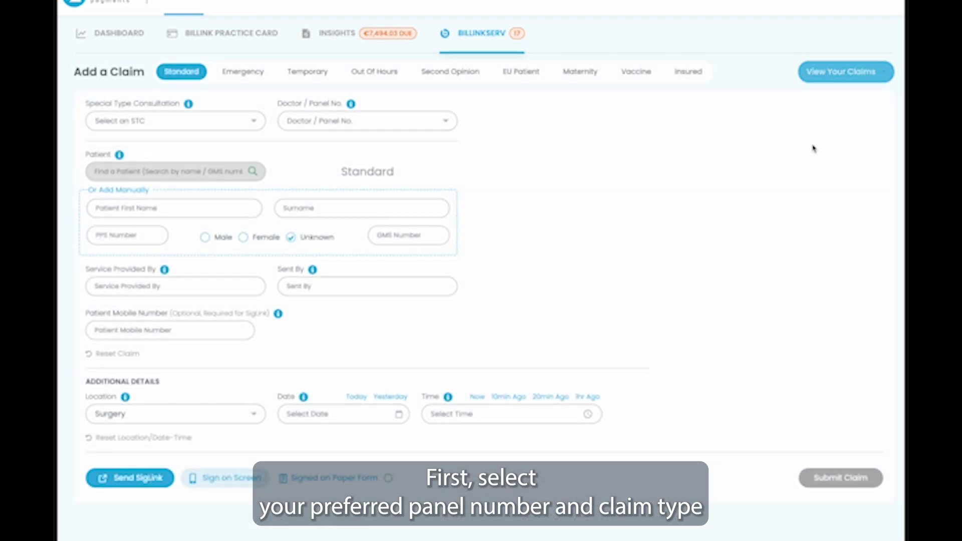
pyautogui.click(329, 124)
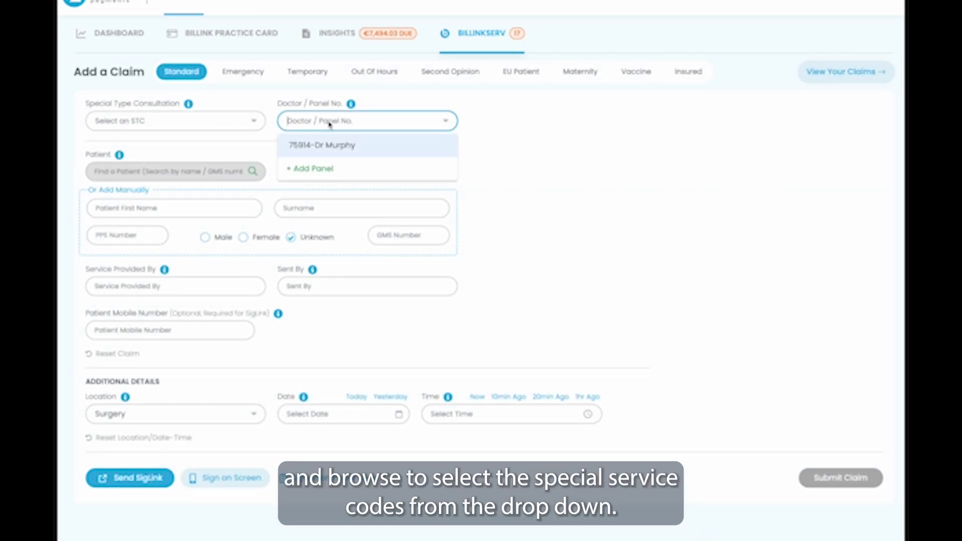
pyautogui.click(321, 148)
pyautogui.click(208, 124)
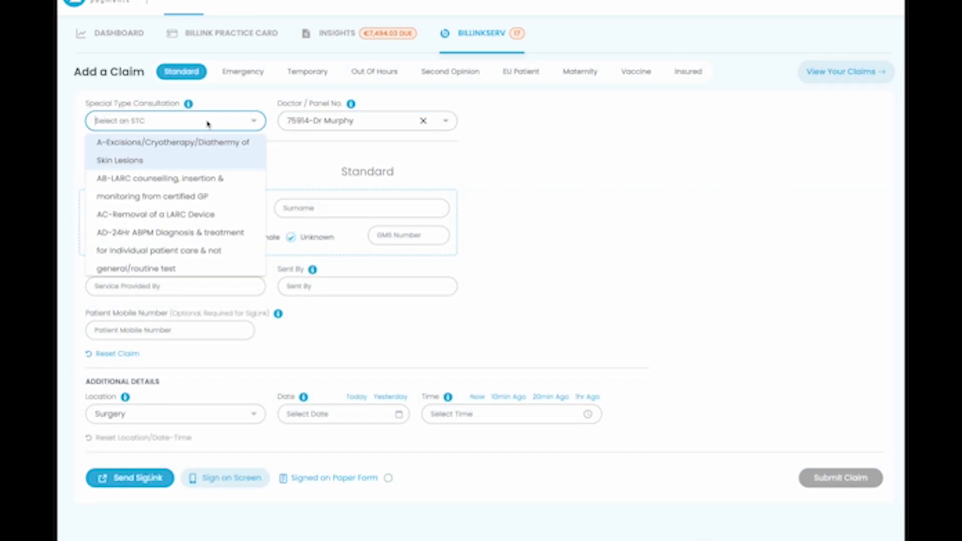
pyautogui.scroll(-5, 189, 196)
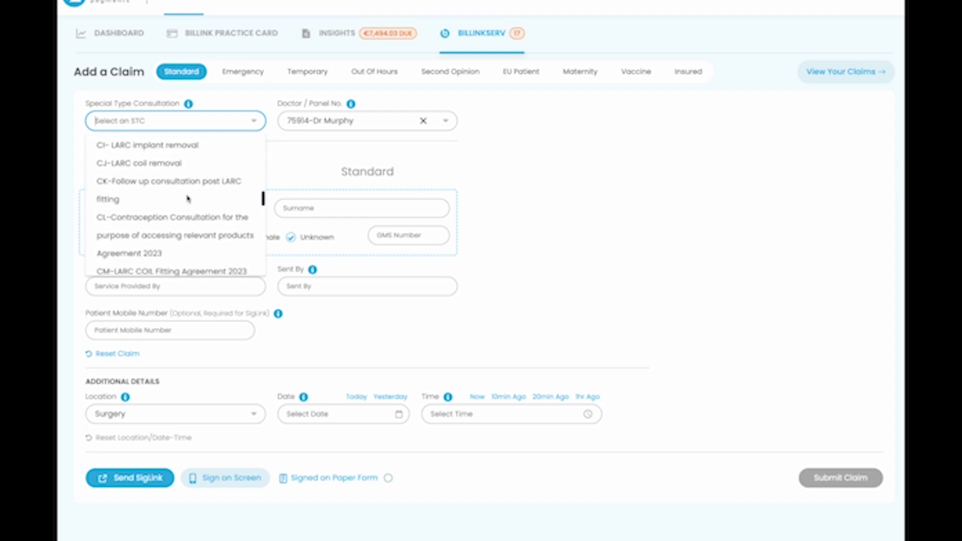
pyautogui.scroll(-3, 150, 200)
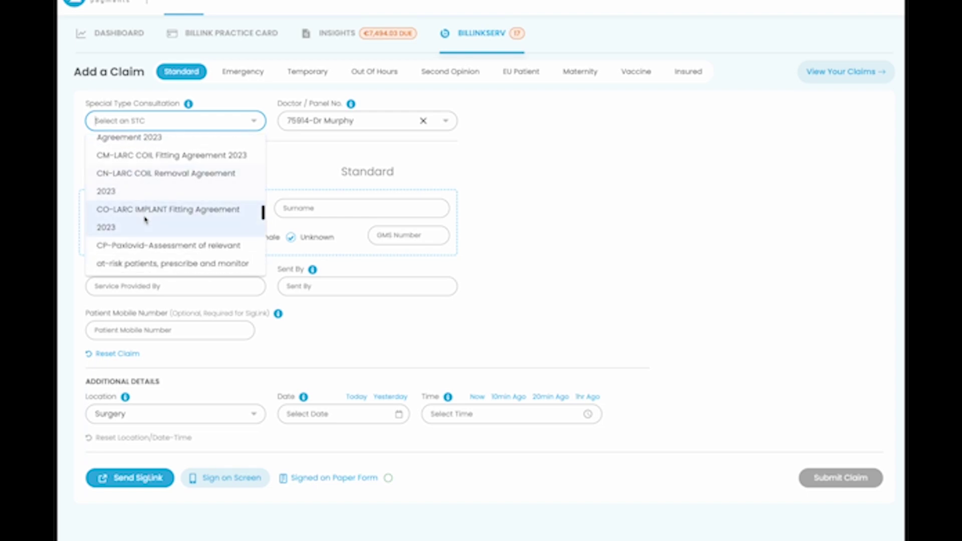
pyautogui.scroll(-5, 145, 220)
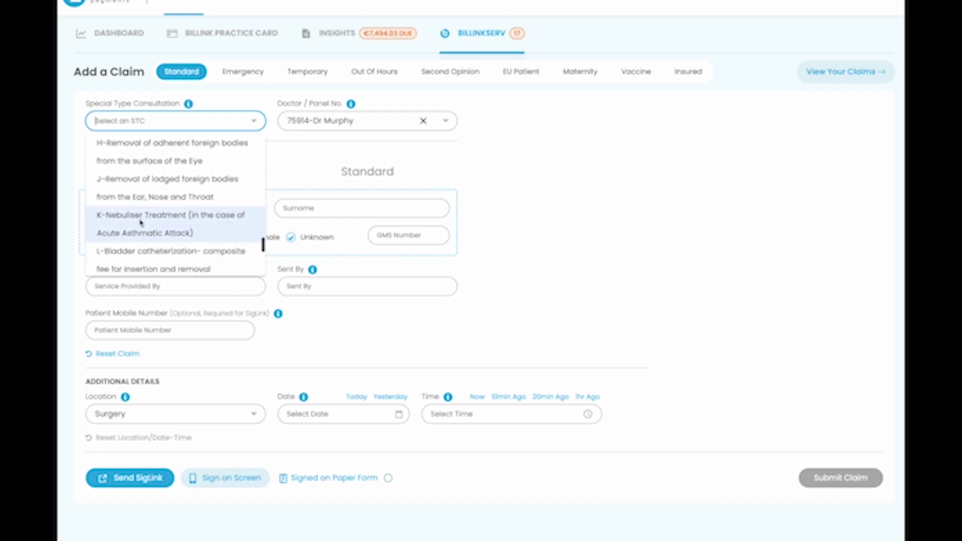
pyautogui.click(141, 223)
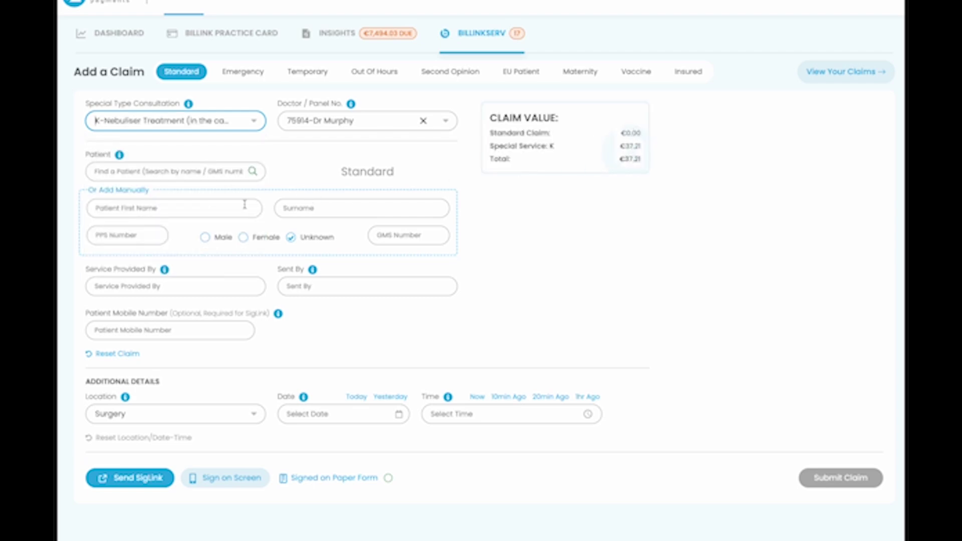
# Step: Make the claim an Emergency claim and reselect K-Nebuliser Treatment as its STC
pyautogui.click(241, 73)
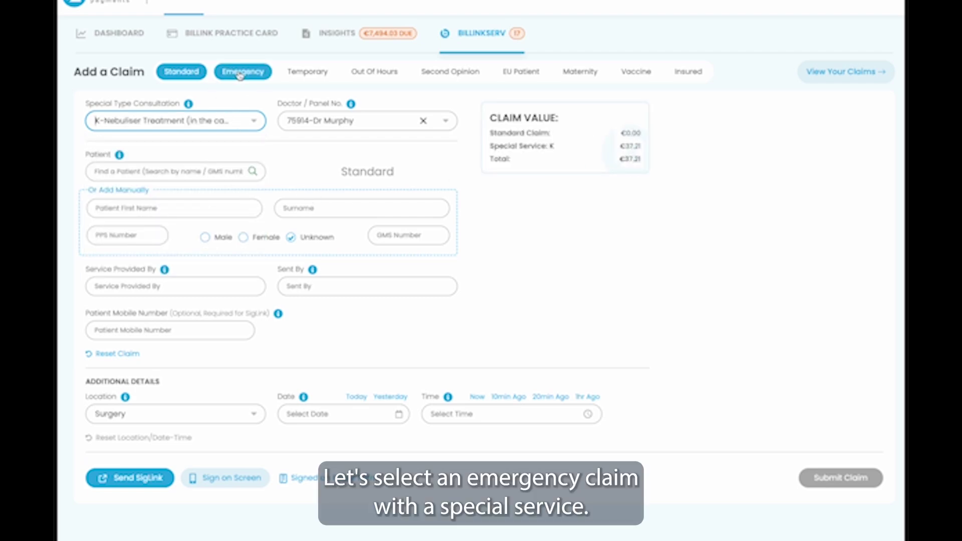
pyautogui.click(195, 121)
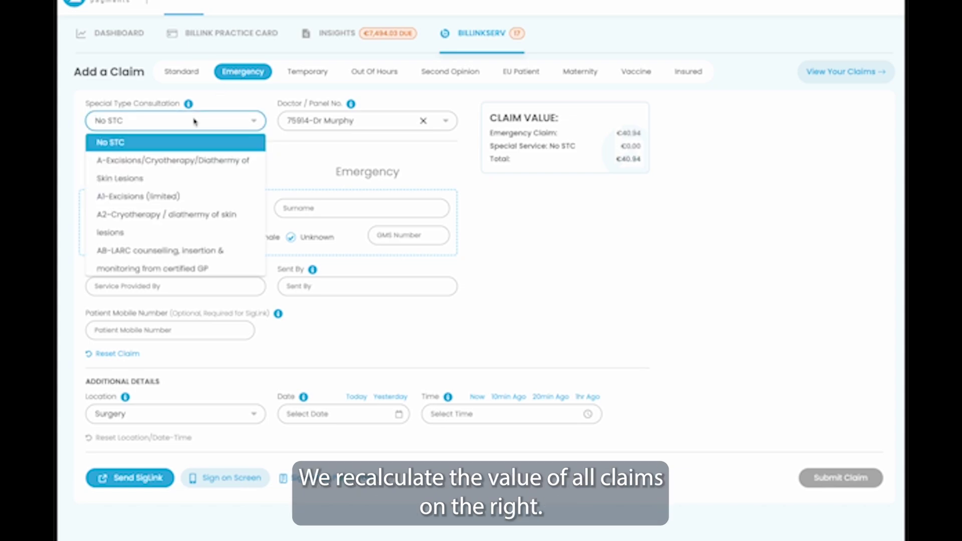
pyautogui.write('neb')
pyautogui.click(179, 142)
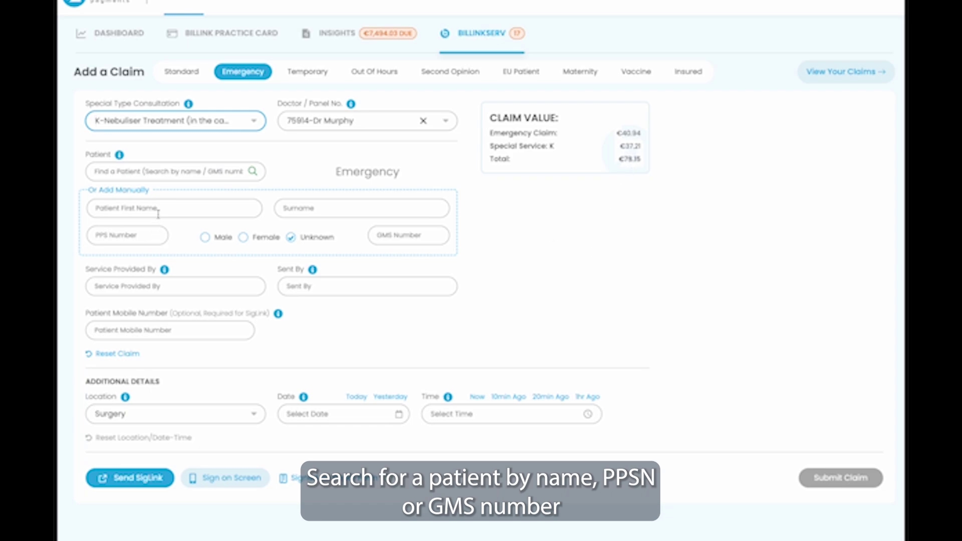
# Step: Search for and select the patient, then set Service Provided By and Sent By
pyautogui.click(165, 171)
pyautogui.write('sean')
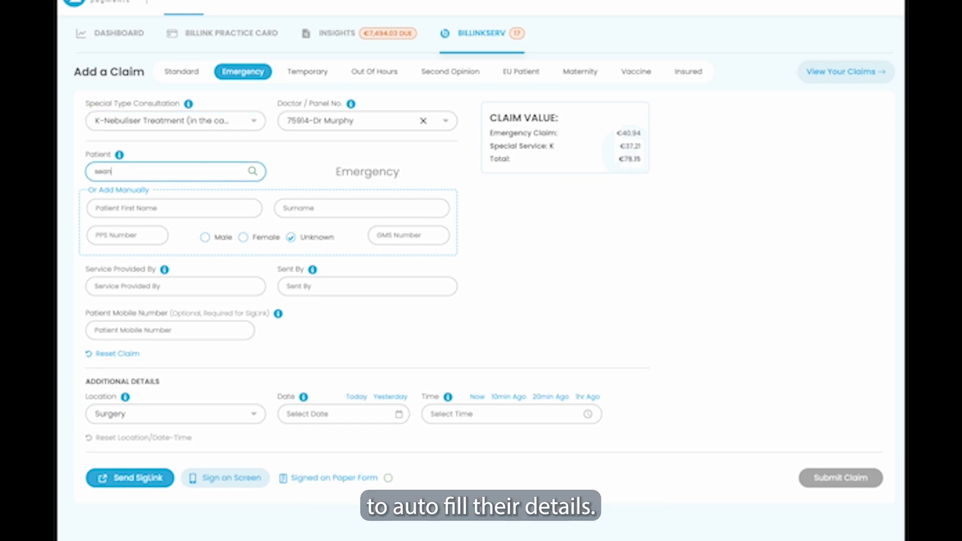
pyautogui.click(142, 191)
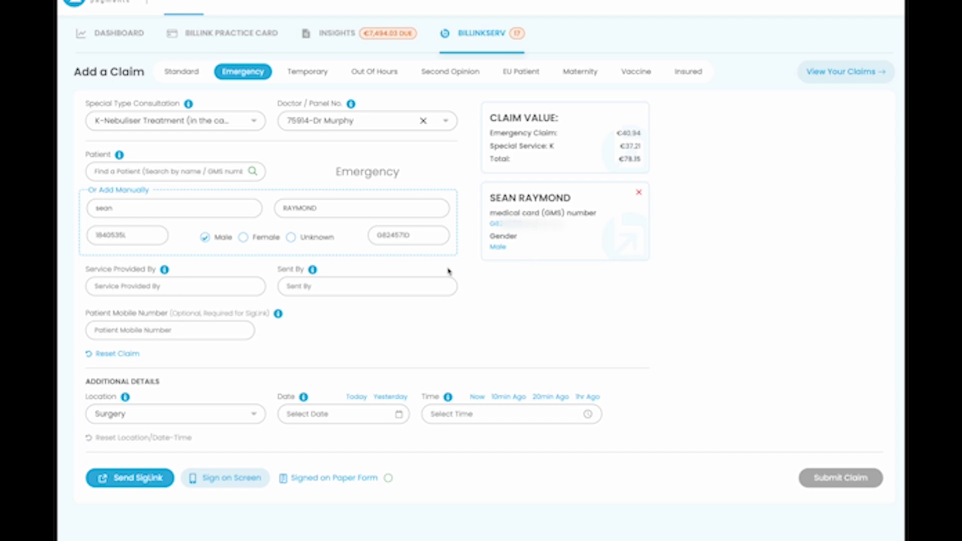
pyautogui.click(153, 291)
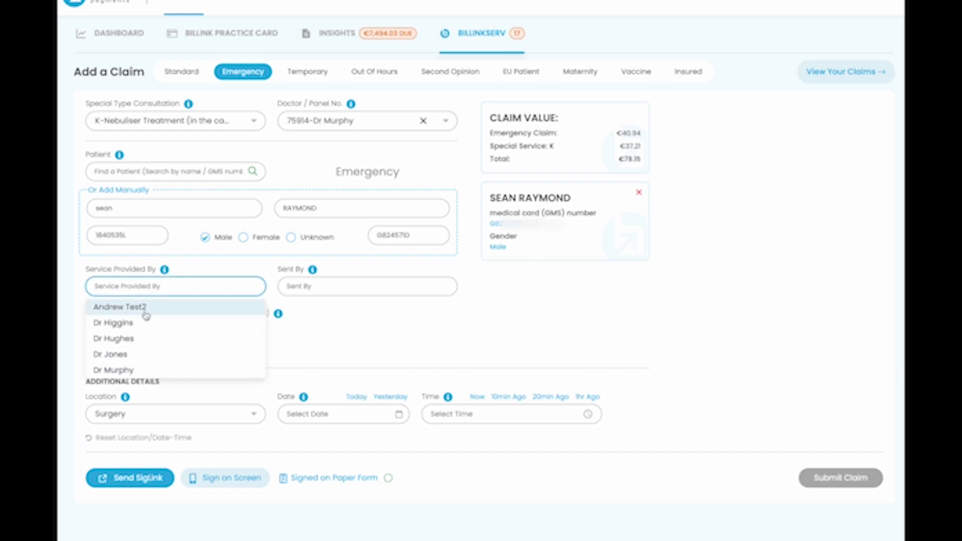
pyautogui.click(143, 308)
pyautogui.click(314, 284)
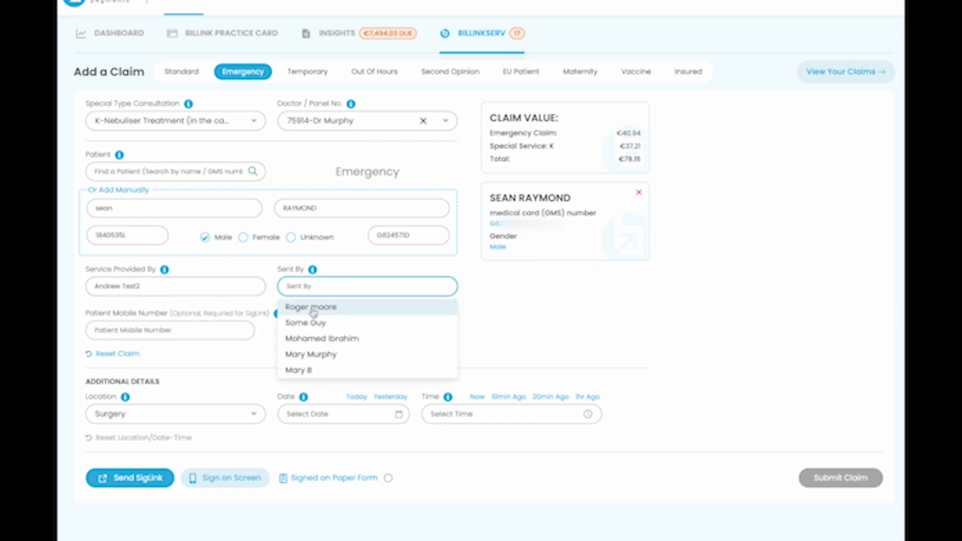
pyautogui.click(312, 307)
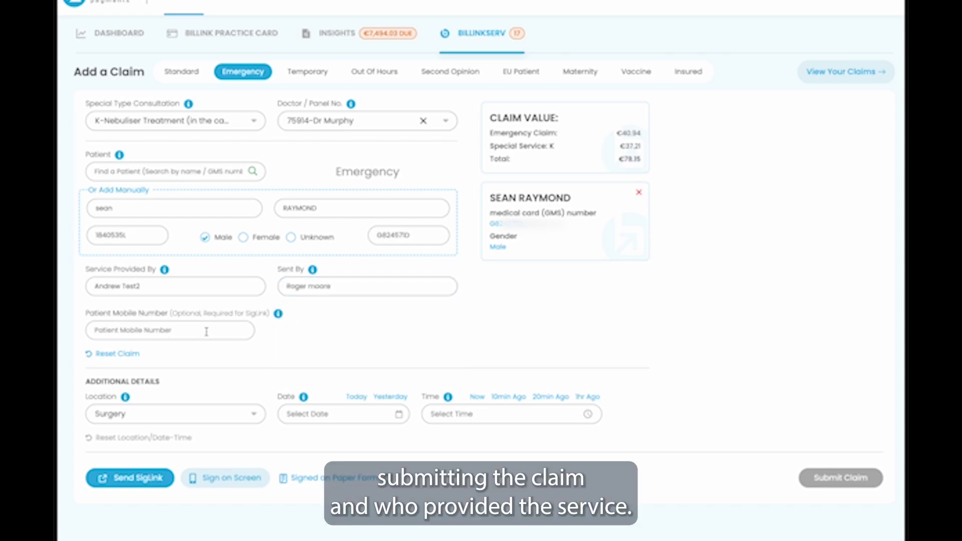
# Step: Date the claim 26/09/2024 at 11:38 AM, mark it signed on paper, and submit it
pyautogui.click(360, 402)
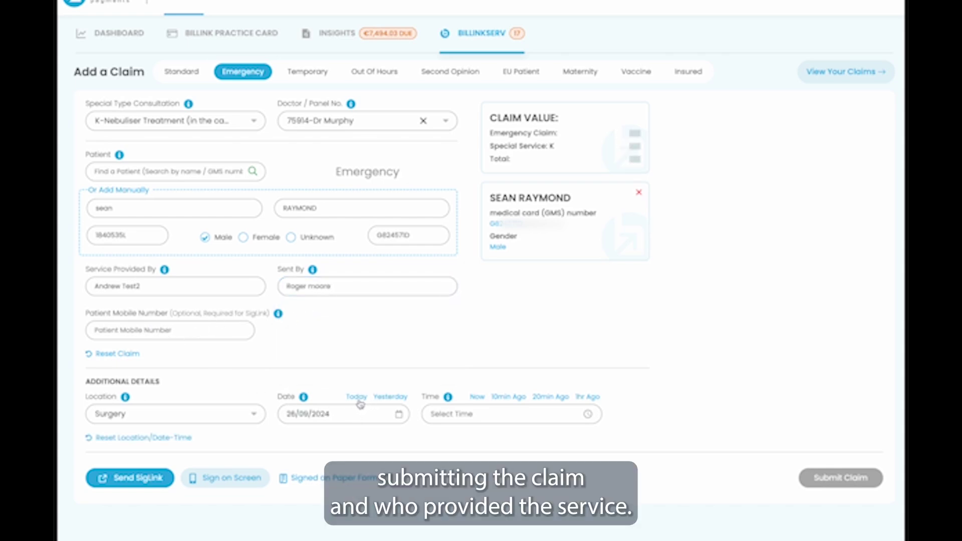
pyautogui.click(549, 399)
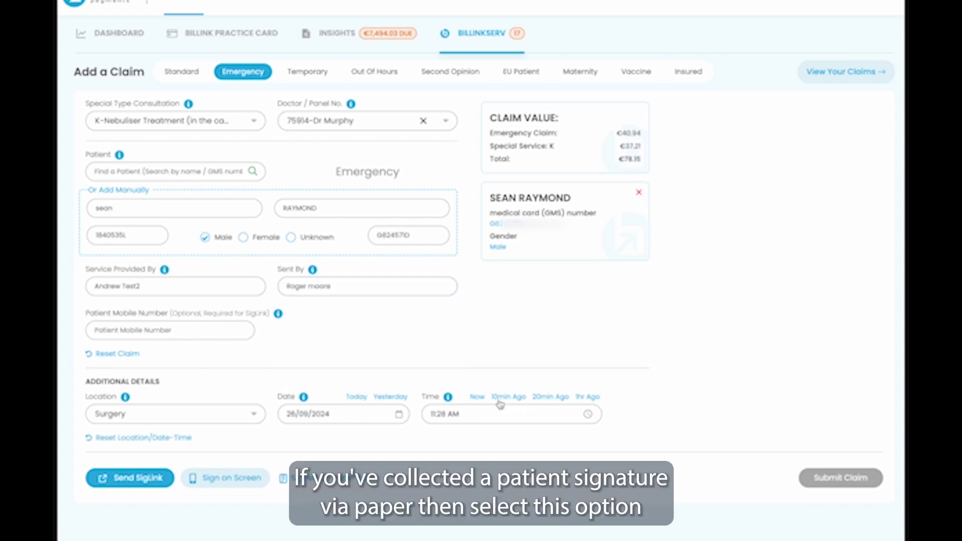
pyautogui.click(478, 398)
pyautogui.click(496, 398)
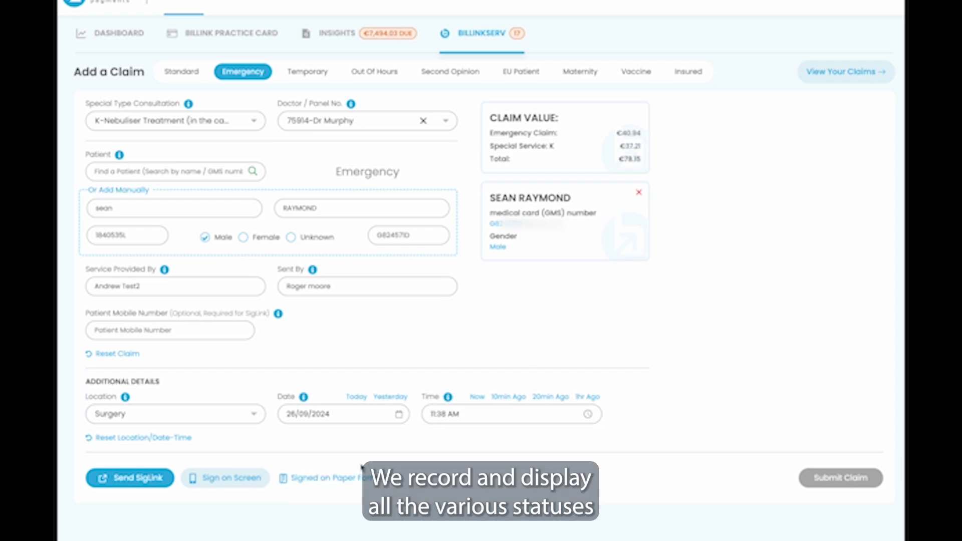
pyautogui.click(355, 482)
pyautogui.click(825, 482)
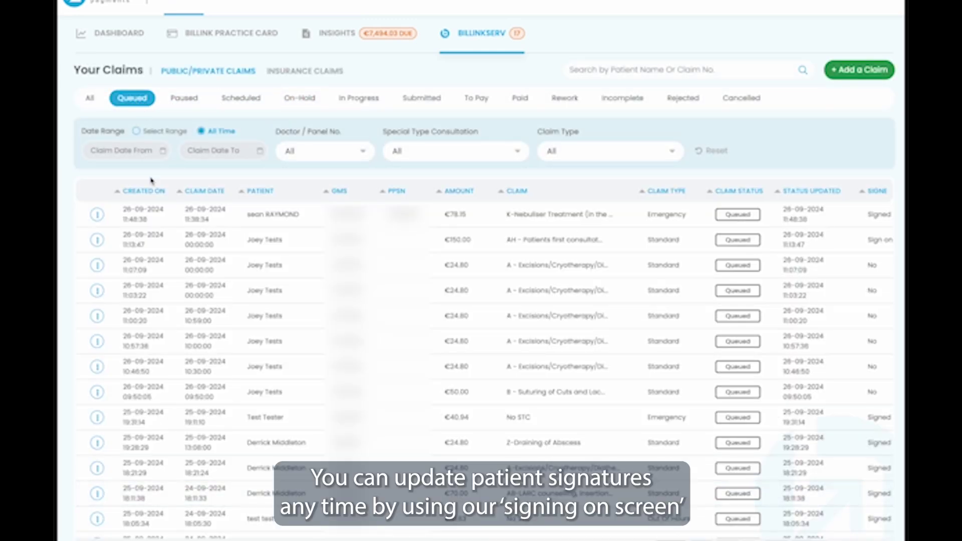
# Step: Replace the claim's patient signature with one drawn on screen
pyautogui.click(296, 216)
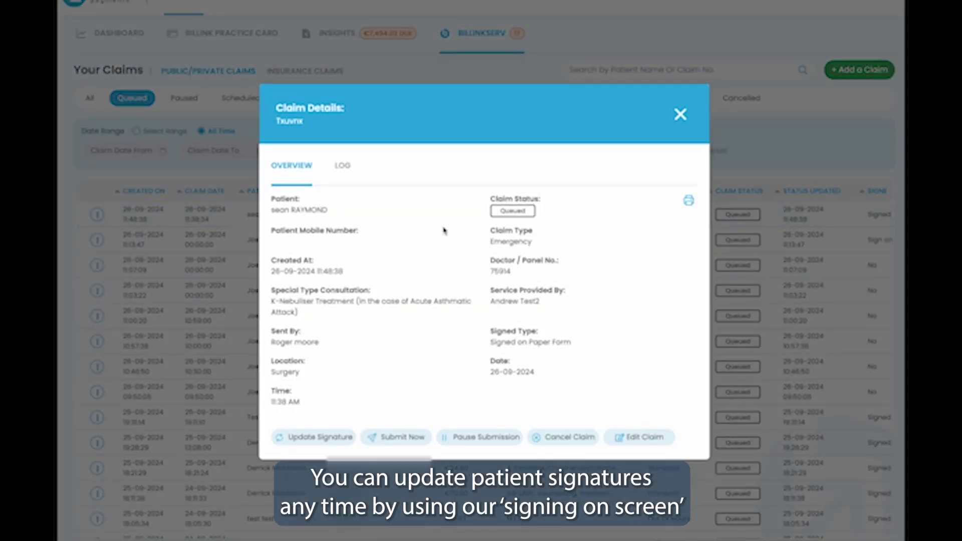
pyautogui.click(335, 436)
pyautogui.click(492, 153)
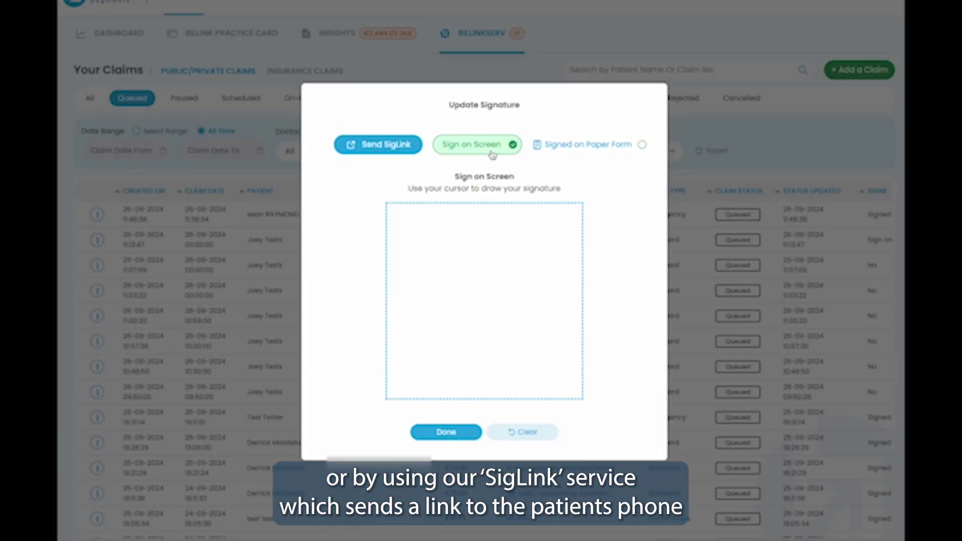
pyautogui.moveTo(428, 337)
pyautogui.mouseDown()
pyautogui.moveTo(503, 318)
pyautogui.moveTo(429, 332)
pyautogui.mouseUp()
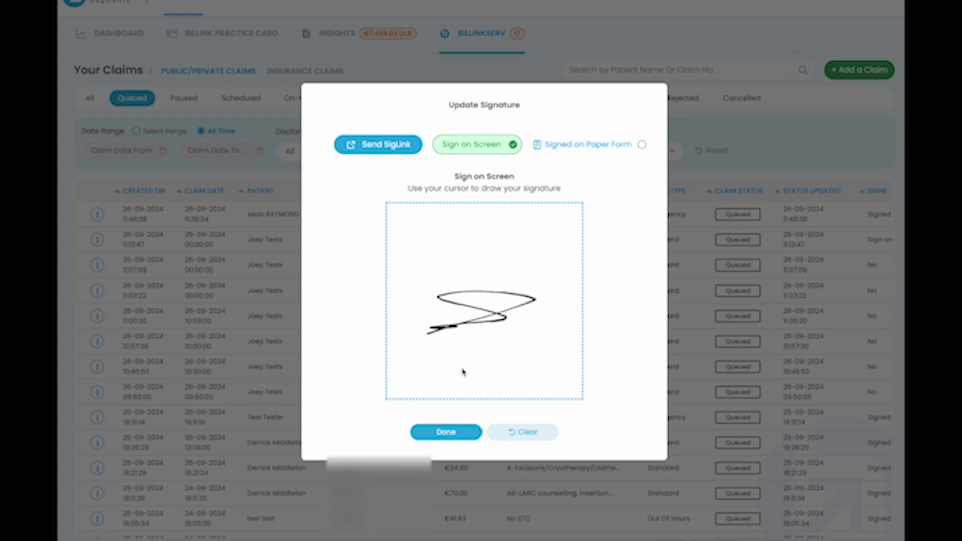
pyautogui.click(447, 432)
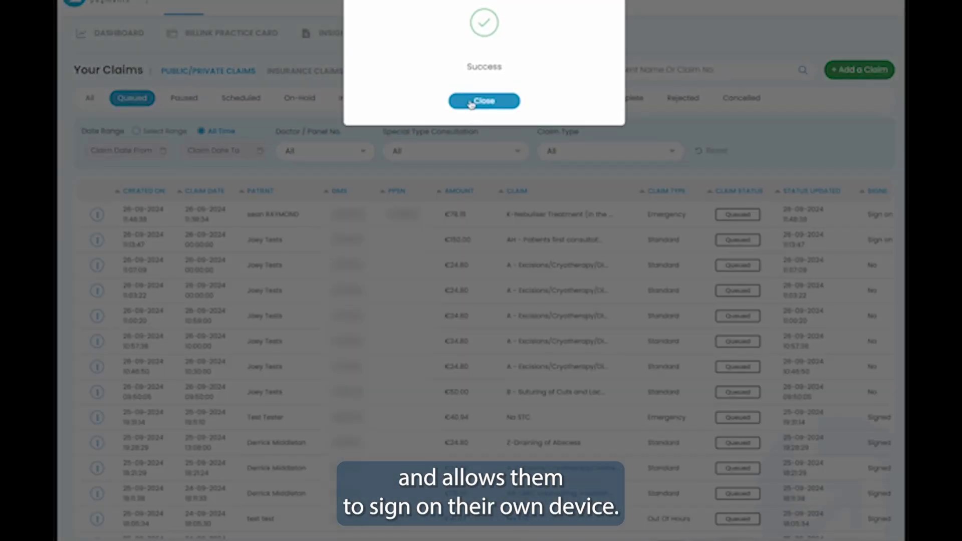
pyautogui.click(468, 100)
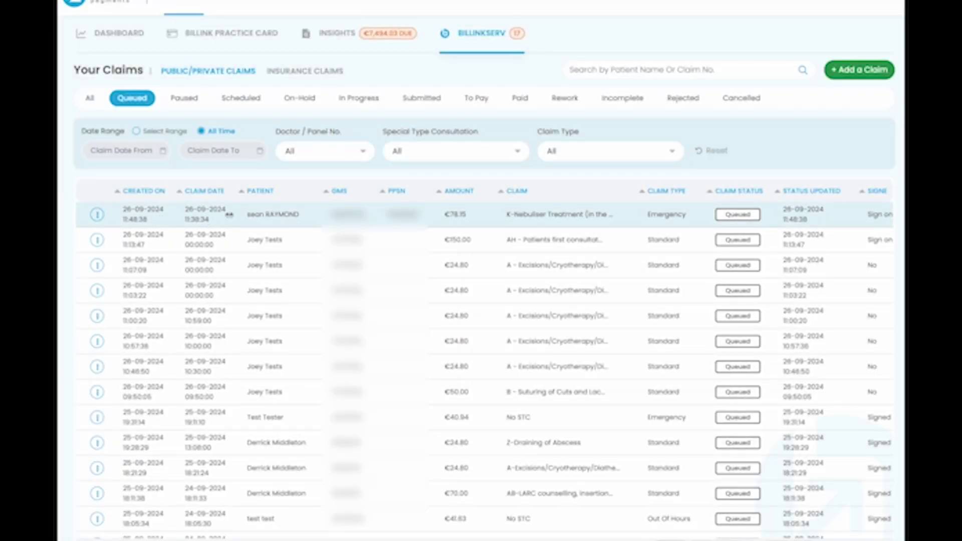
# Step: Review the claim's activity log and confirm submitting the claim now
pyautogui.click(553, 215)
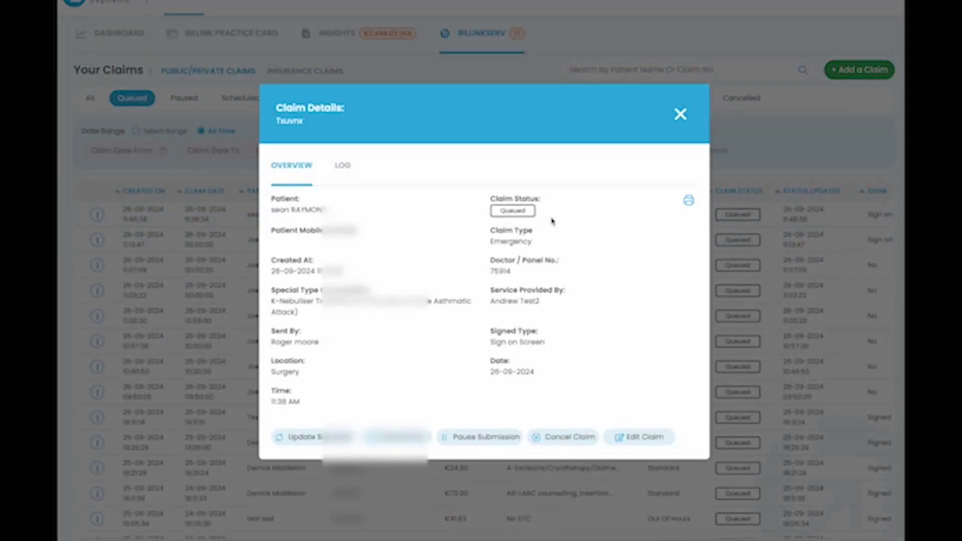
pyautogui.click(343, 166)
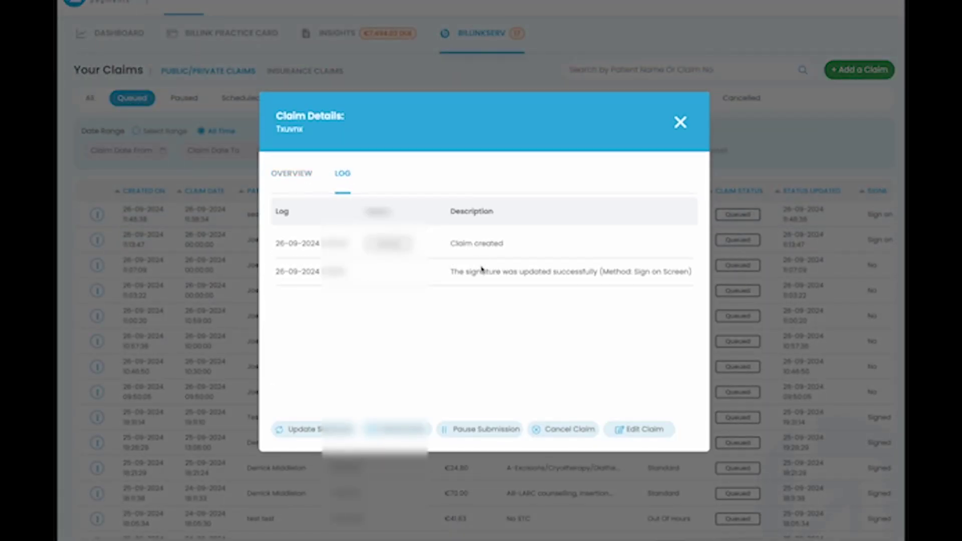
pyautogui.click(295, 174)
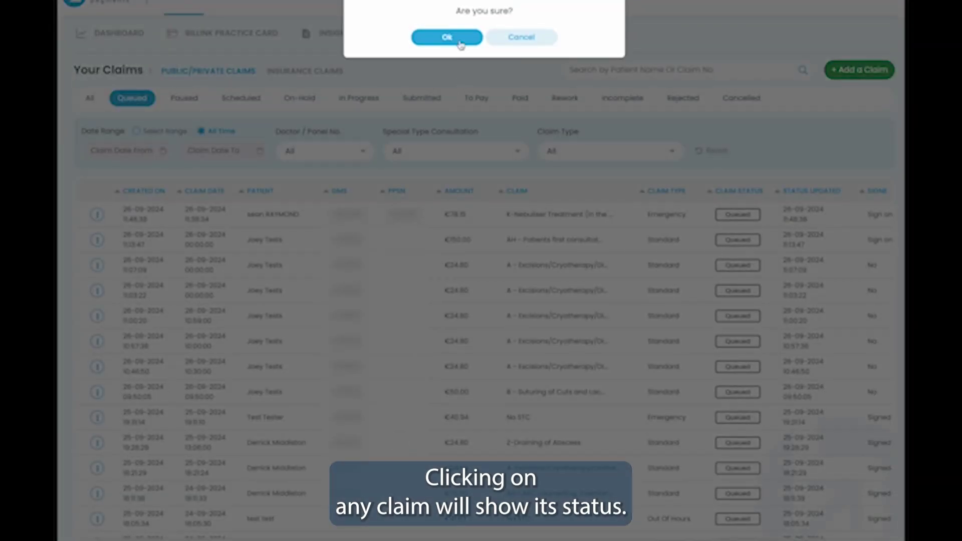
pyautogui.click(459, 37)
# Step: Verify the €78.15 claim under Submitted, then start a blank Add a Claim form
pyautogui.click(422, 97)
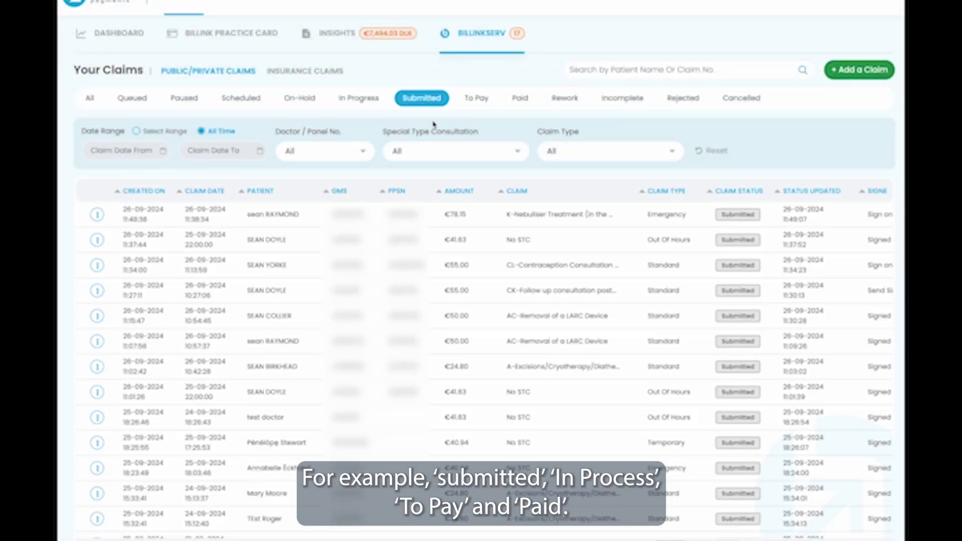
pyautogui.click(519, 216)
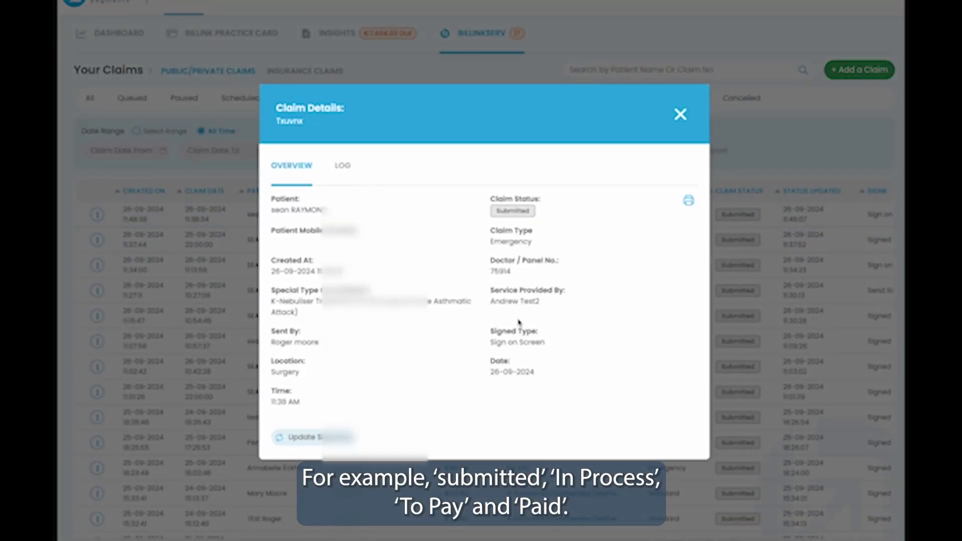
pyautogui.click(679, 115)
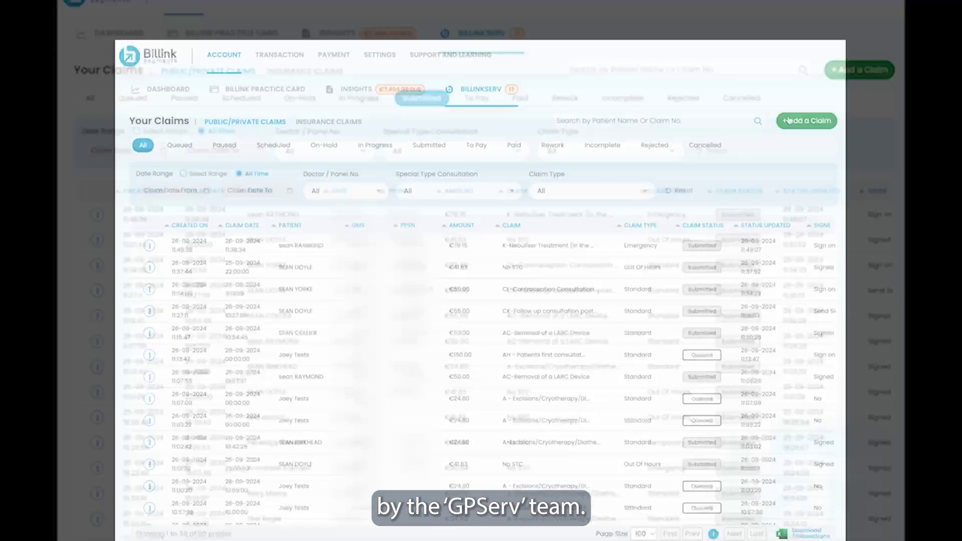
pyautogui.click(859, 69)
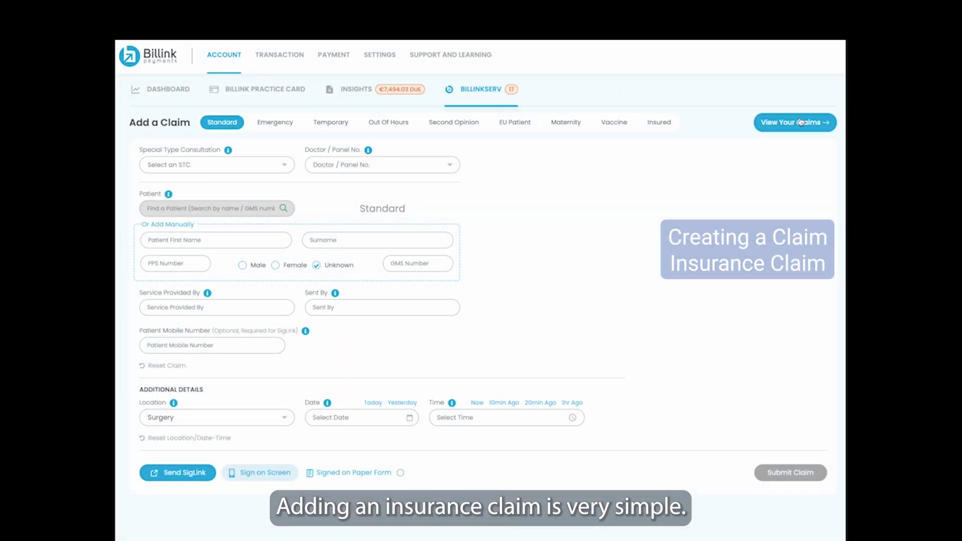
# Step: Make it an Insured claim for Laya Healthcare with procedure code Excision of sebaceous cyst(s)
pyautogui.click(658, 123)
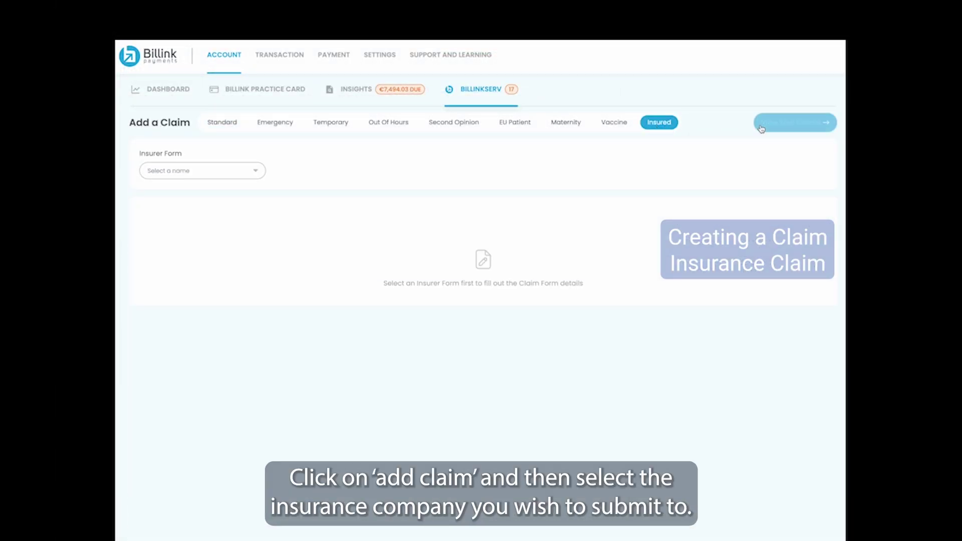
pyautogui.click(194, 173)
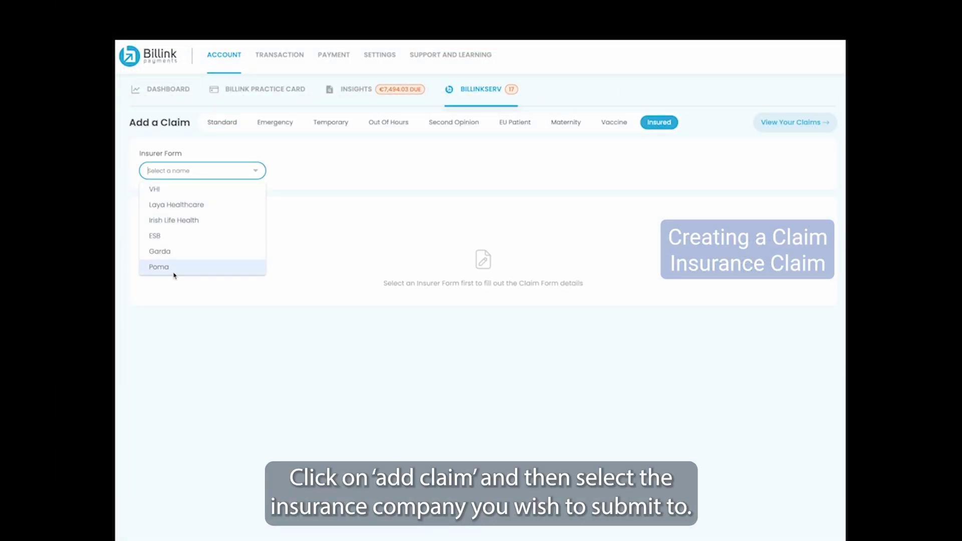
pyautogui.click(180, 205)
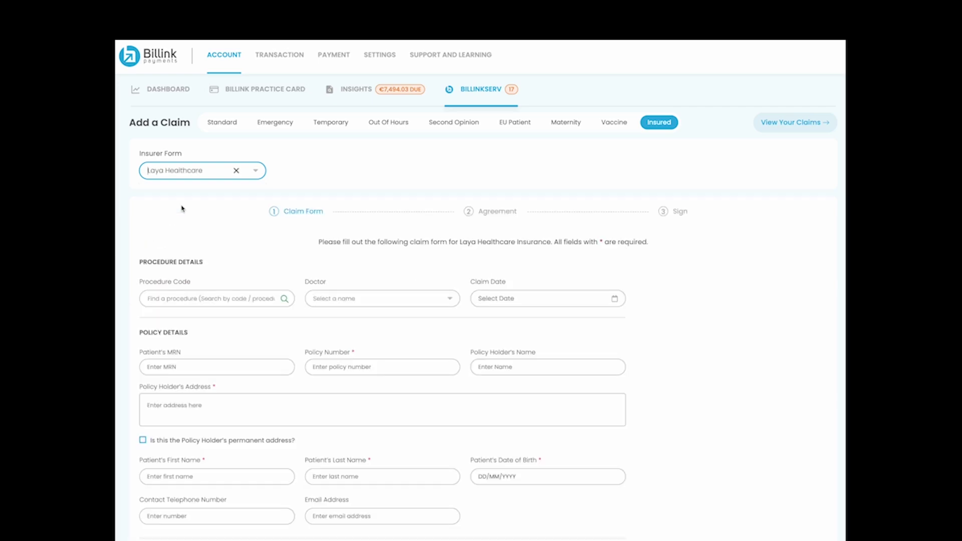
pyautogui.scroll(-3, 182, 209)
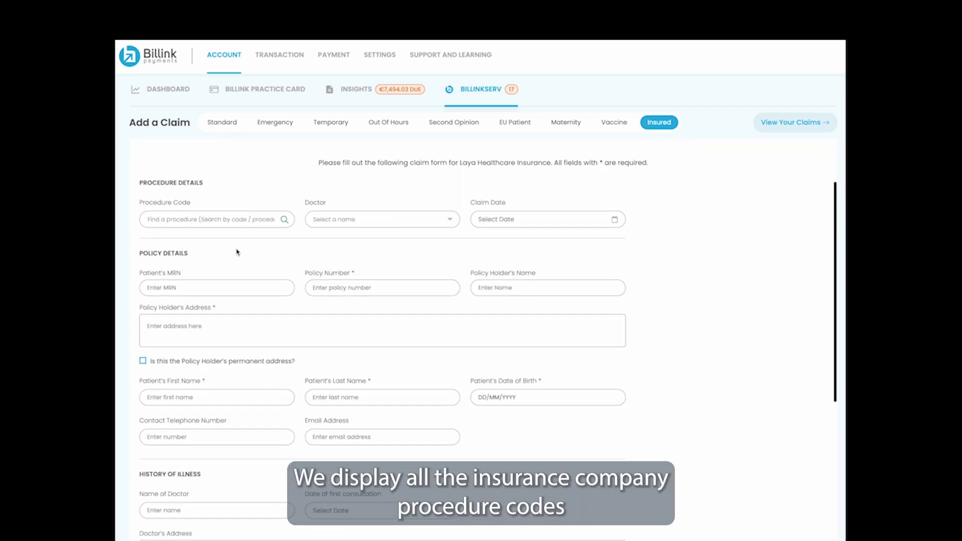
pyautogui.click(212, 214)
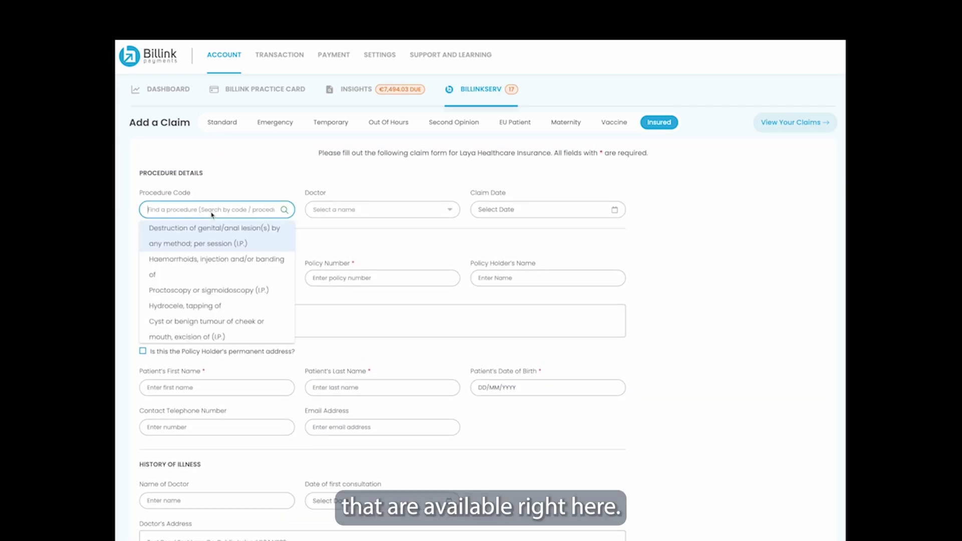
pyautogui.write('cyst')
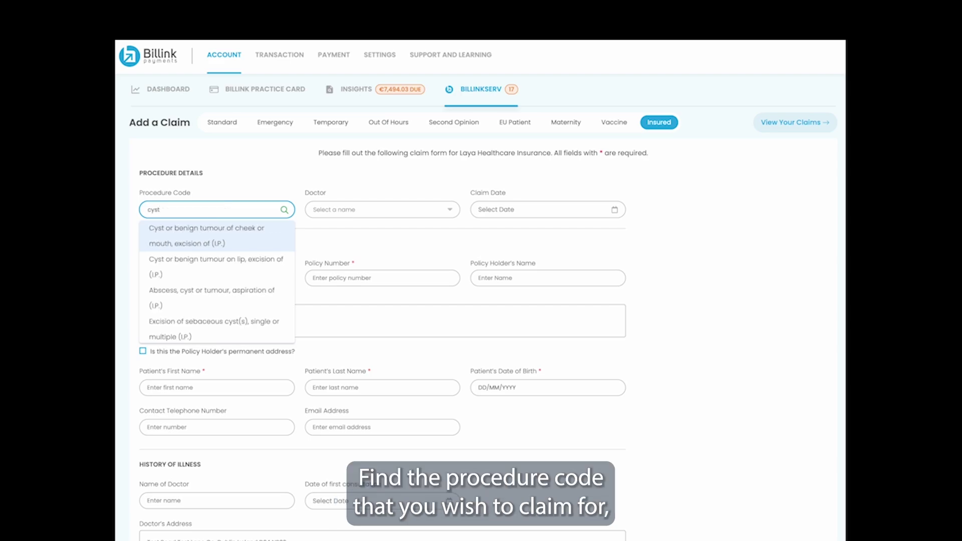
pyautogui.scroll(-5, 211, 273)
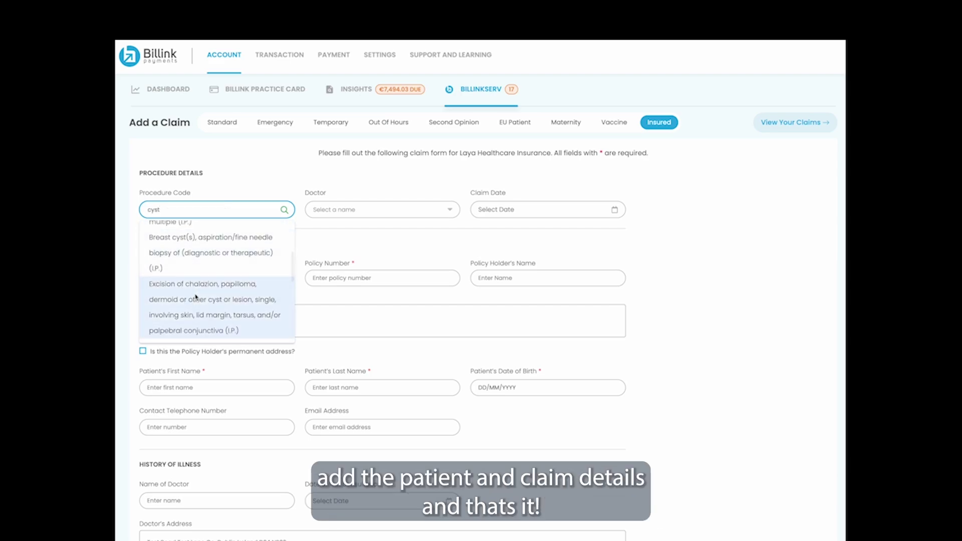
pyautogui.scroll(-1, 196, 296)
pyautogui.click(191, 307)
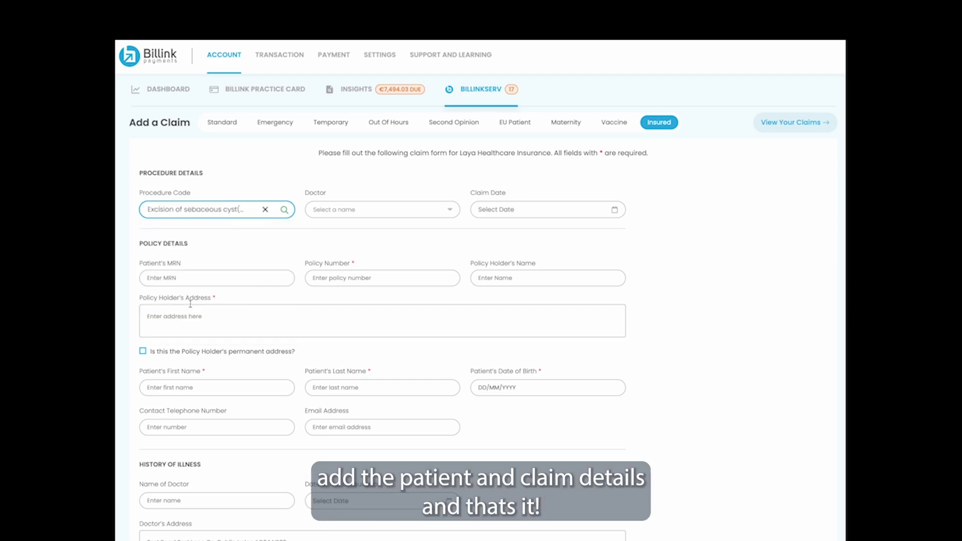
# Step: Choose the doctor, set claim date 26/09/2024, and accept the suggested policy number
pyautogui.click(351, 212)
pyautogui.click(351, 232)
pyautogui.click(496, 209)
pyautogui.click(550, 332)
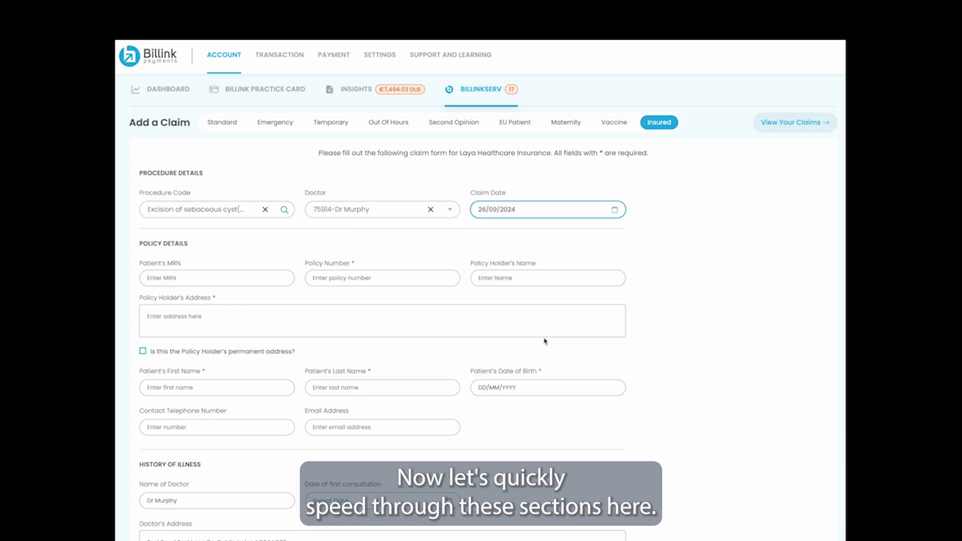
pyautogui.click(336, 281)
pyautogui.click(379, 301)
# Step: Enter 'test' as policy holder name and address, plus the patient's name and birth date
pyautogui.click(547, 278)
pyautogui.write('test')
pyautogui.click(381, 321)
pyautogui.write('test')
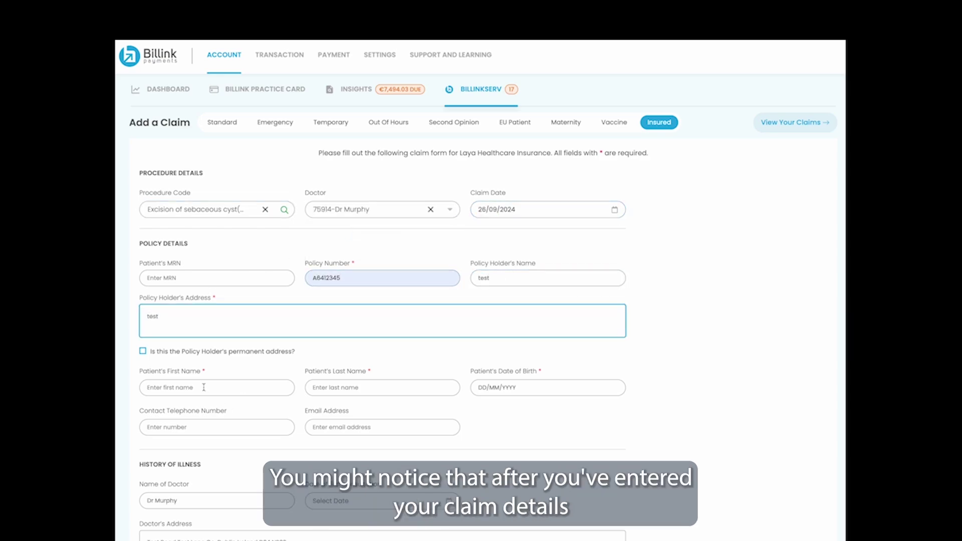
pyautogui.click(217, 387)
pyautogui.press('Tab')
pyautogui.press('Tab')
pyautogui.write('01/01/1980')
# Step: Set investigation date 19/09/2024 and answer the illness questions, leaving injury unticked
pyautogui.scroll(-5, 218, 427)
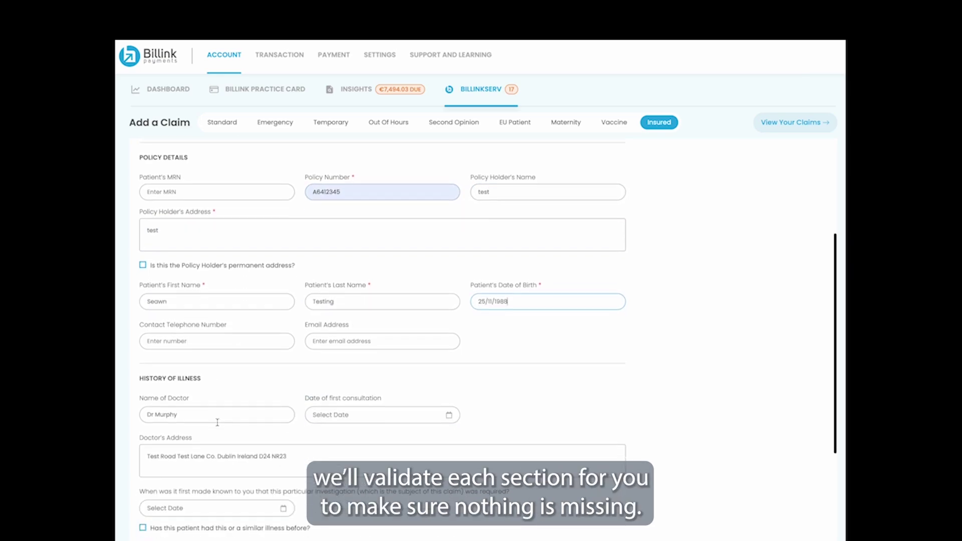
pyautogui.click(282, 332)
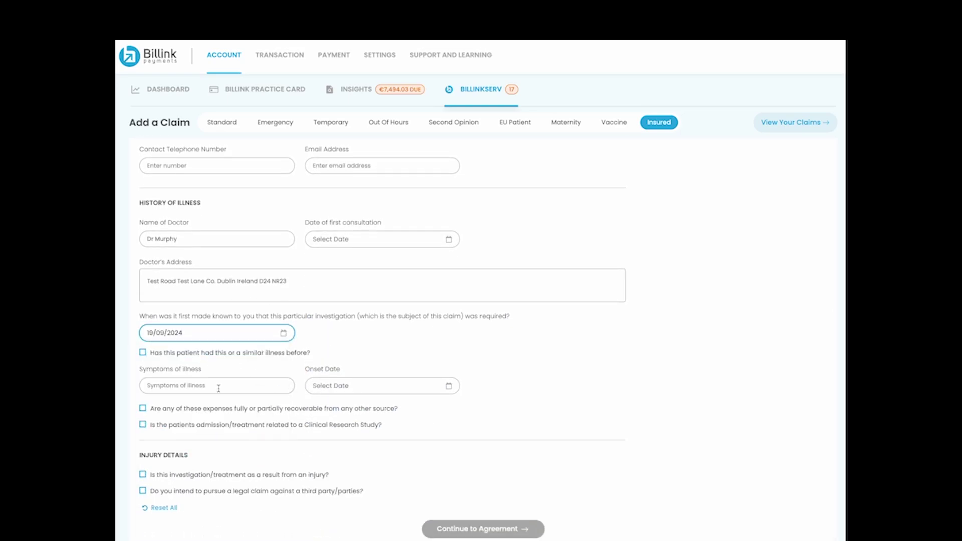
pyautogui.click(143, 352)
pyautogui.click(143, 352)
pyautogui.click(143, 408)
pyautogui.click(143, 409)
pyautogui.click(143, 424)
pyautogui.click(143, 424)
pyautogui.click(143, 474)
pyautogui.click(142, 475)
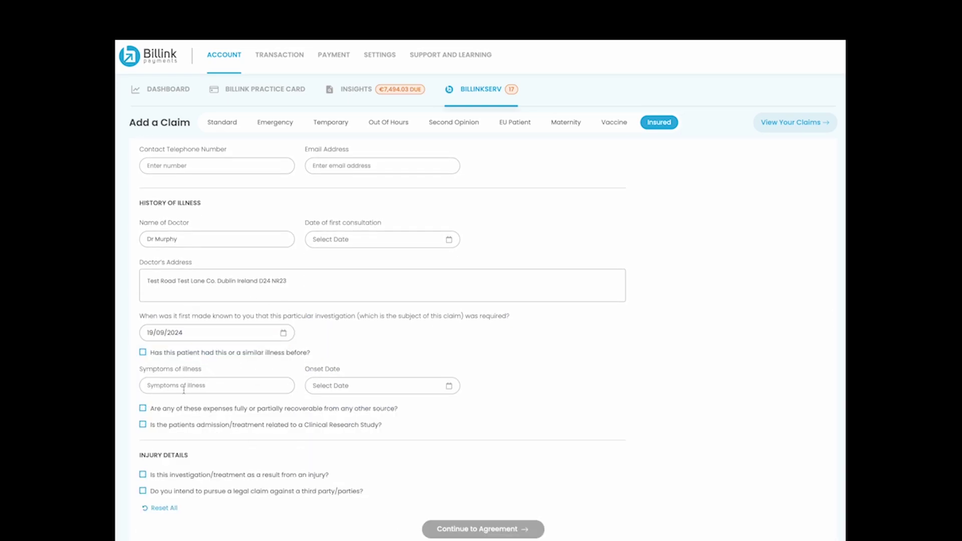
# Step: Enter symptoms 'pain in the head!' and onset date 05/09/2024, then attempt to continue
pyautogui.click(183, 388)
pyautogui.write('pain in the head!')
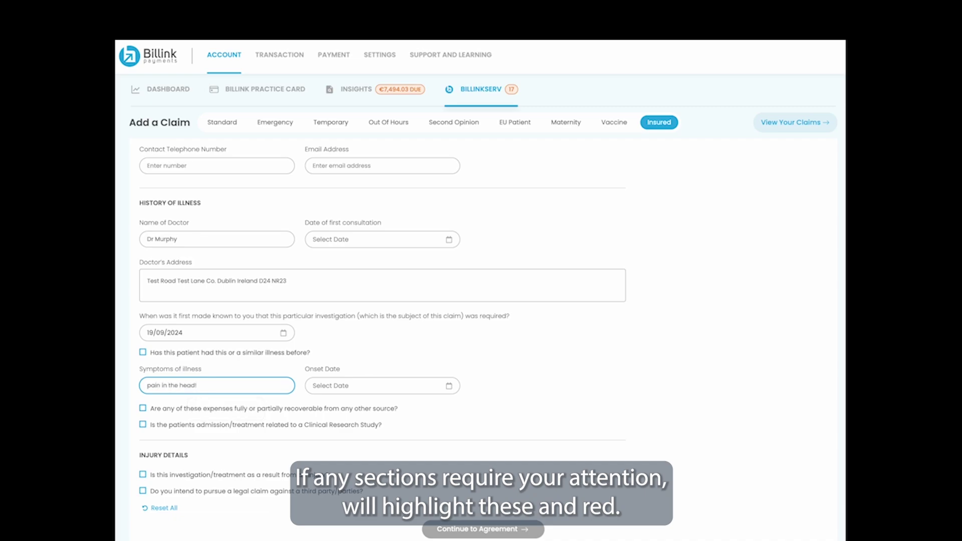
pyautogui.click(435, 390)
pyautogui.click(382, 454)
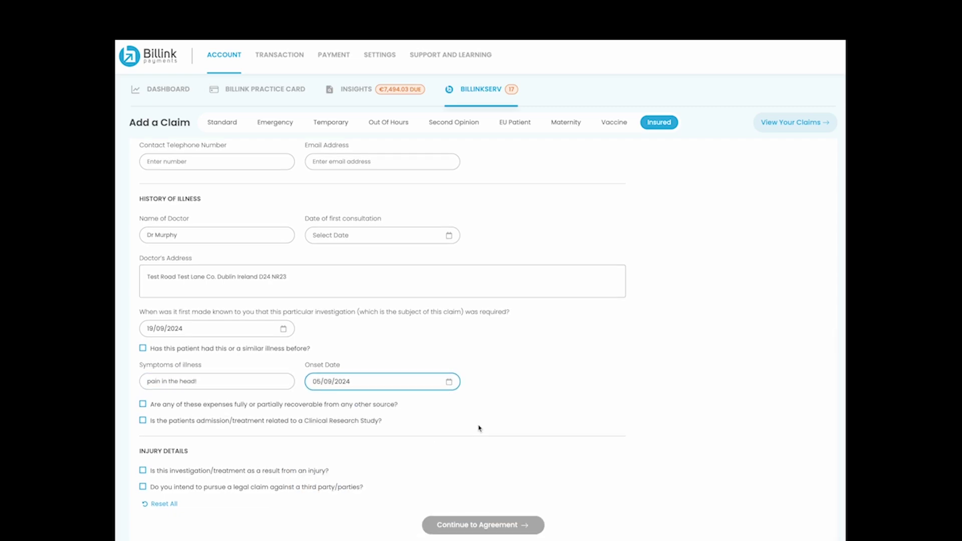
pyautogui.scroll(2, 476, 425)
pyautogui.scroll(-2, 476, 425)
pyautogui.click(483, 528)
# Step: Enter contact telephone and e-mail, first consultation 06/09/2024, and correct the flagged phone number
pyautogui.click(198, 271)
pyautogui.write('1234567')
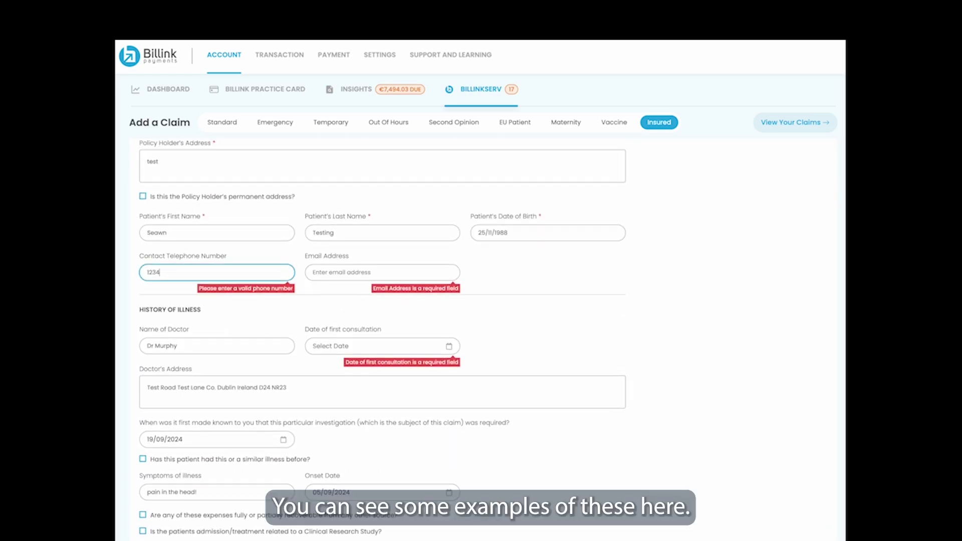
pyautogui.press('Tab')
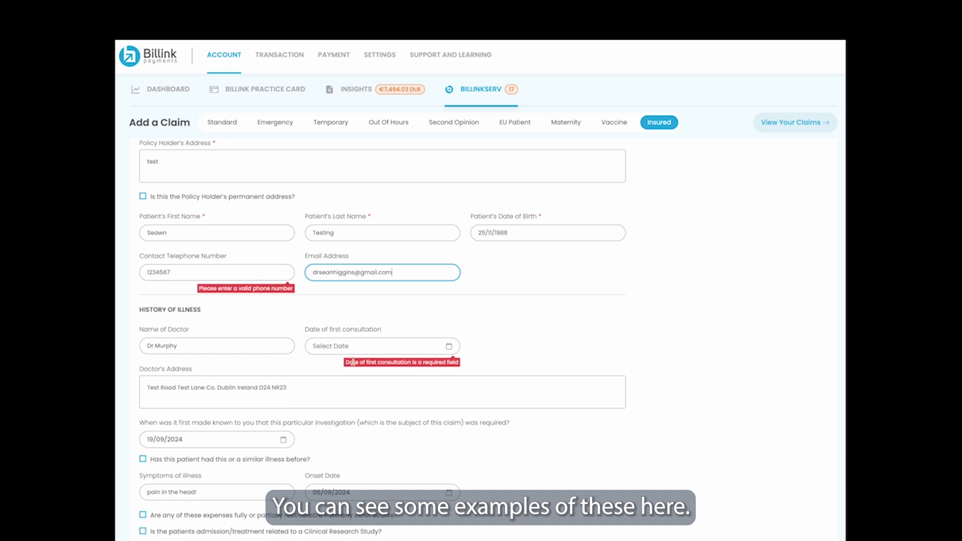
pyautogui.click(380, 345)
pyautogui.click(404, 412)
pyautogui.scroll(-2, 223, 144)
pyautogui.doubleClick(158, 161)
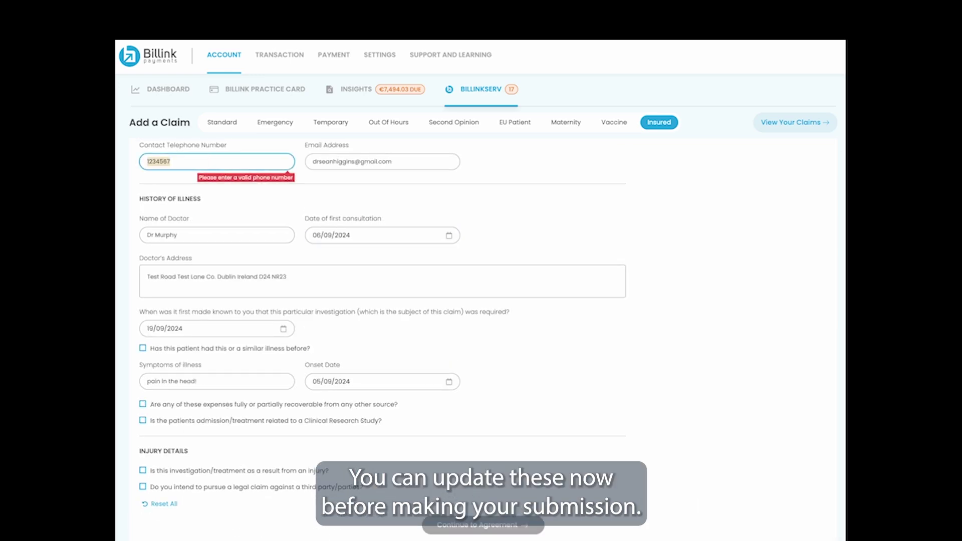
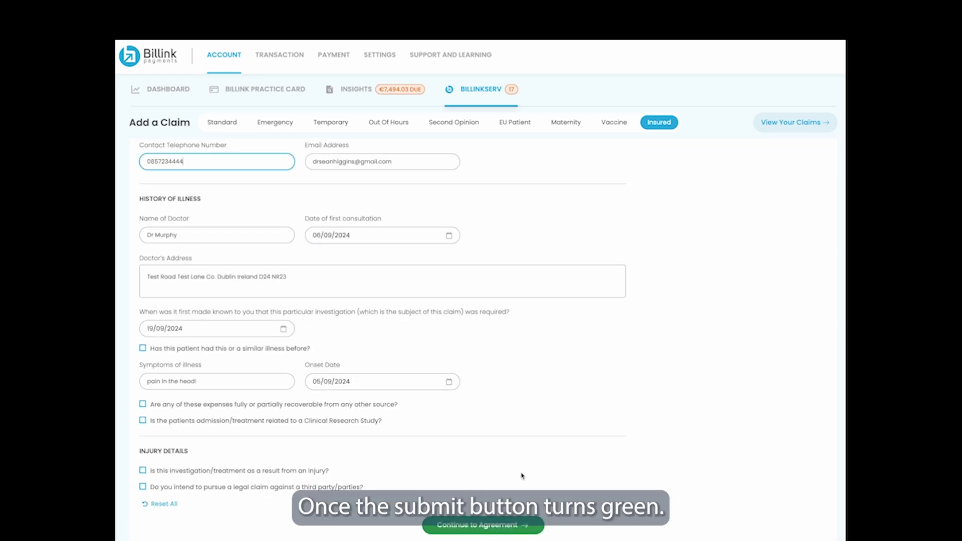
pyautogui.click(522, 476)
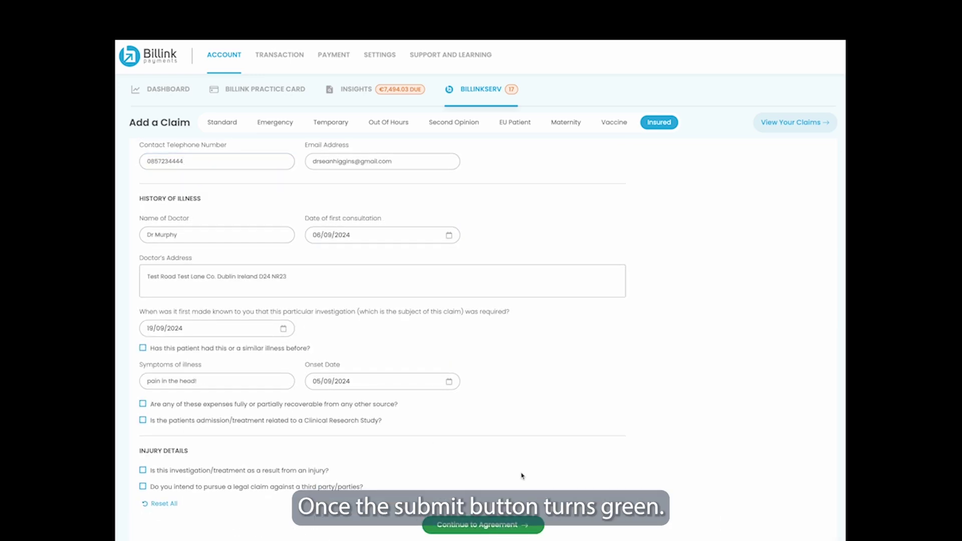
# Step: Accept the Laya Healthcare declaration and proceed to signing
pyautogui.click(480, 527)
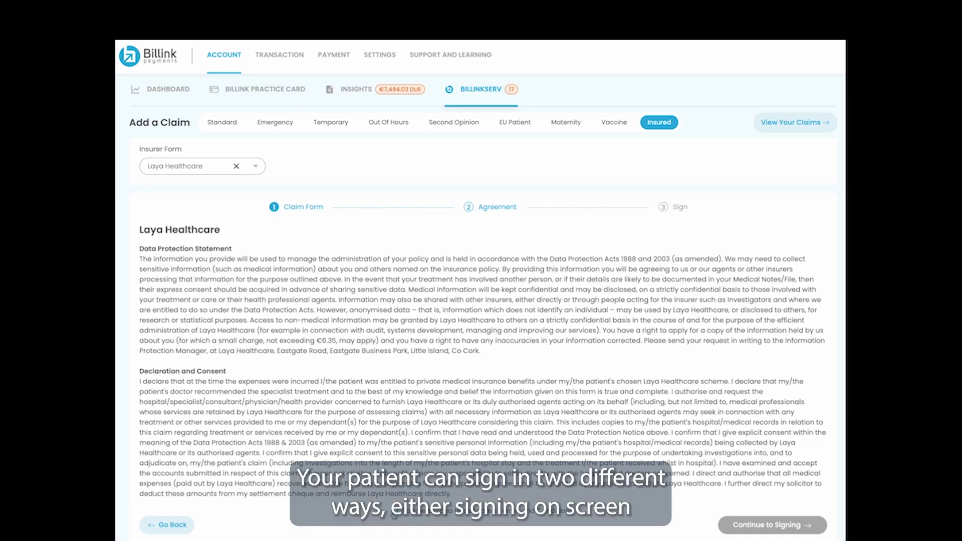
pyautogui.click(403, 516)
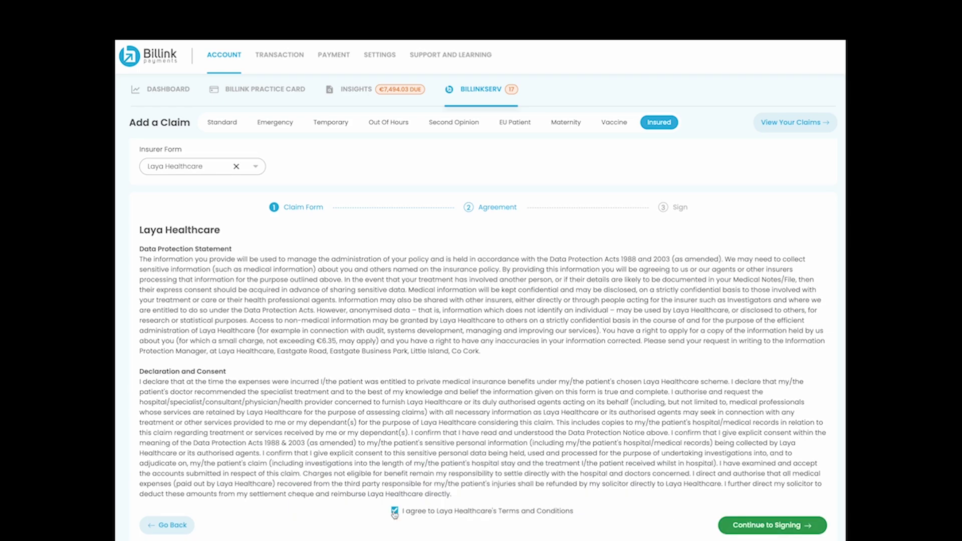
pyautogui.click(765, 526)
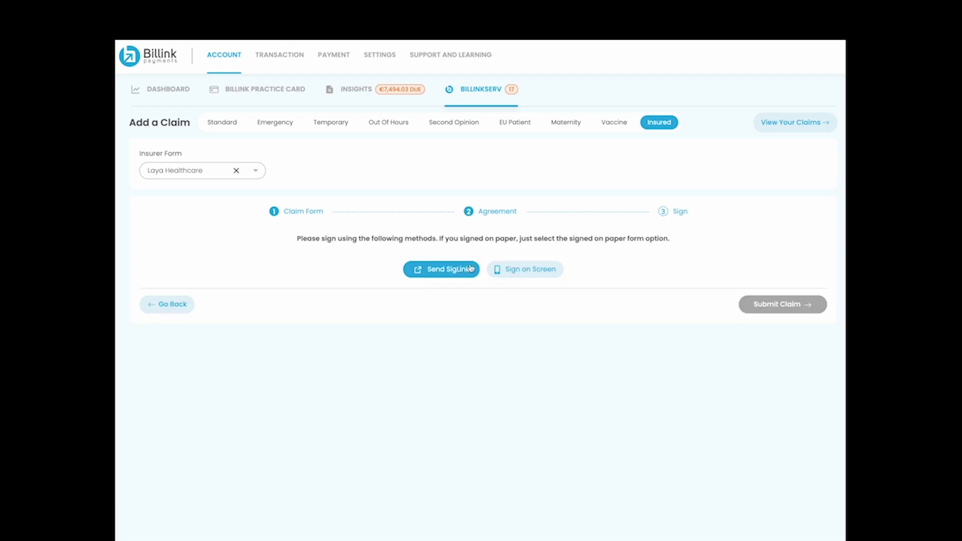
# Step: Capture the patient's on-screen signature and submit the claim
pyautogui.click(535, 271)
pyautogui.moveTo(429, 307)
pyautogui.mouseDown()
pyautogui.moveTo(425, 283)
pyautogui.moveTo(418, 322)
pyautogui.mouseUp()
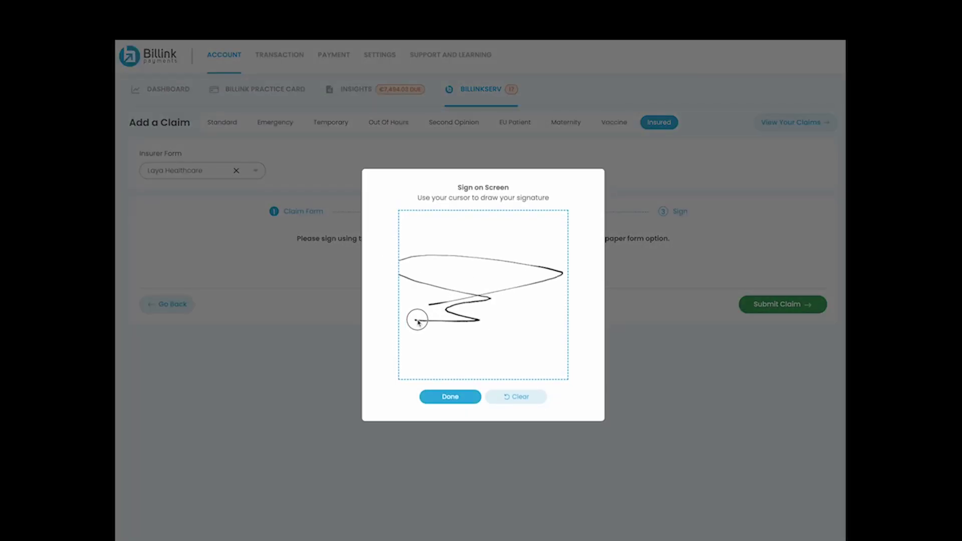
pyautogui.moveTo(451, 270)
pyautogui.mouseDown()
pyautogui.moveTo(476, 296)
pyautogui.moveTo(558, 313)
pyautogui.moveTo(544, 317)
pyautogui.mouseUp()
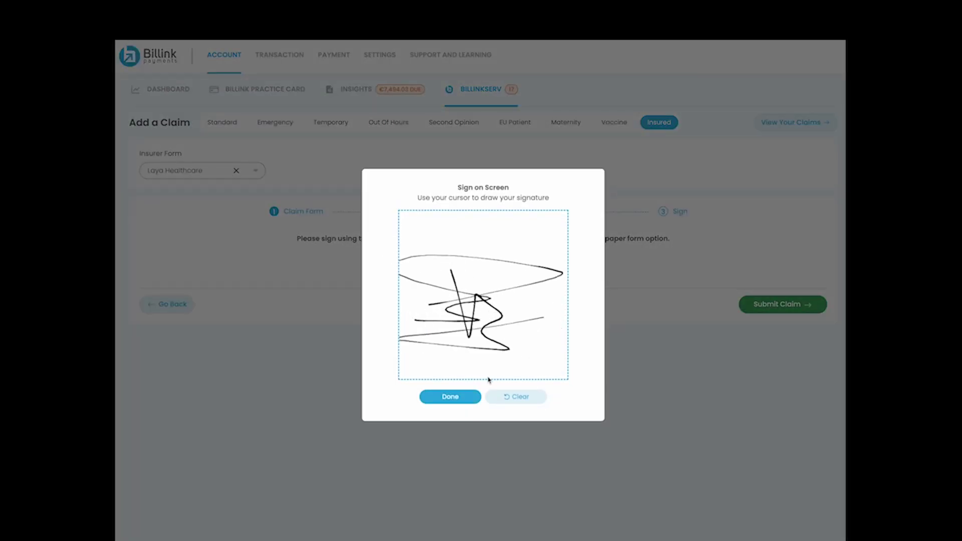
pyautogui.click(446, 398)
pyautogui.click(771, 307)
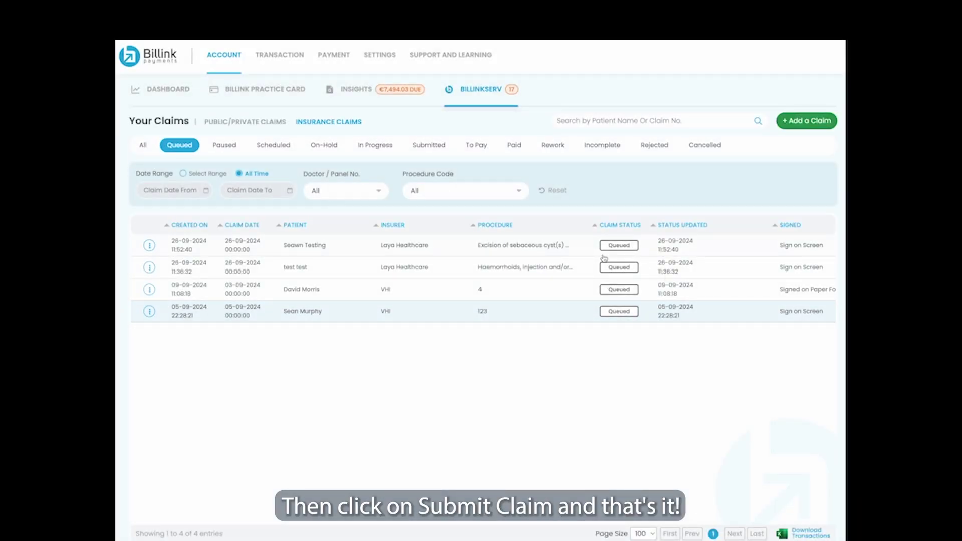
# Step: Change the newest Laya Healthcare claim's signature method to Send SigLink, correcting the patient's mobile number
pyautogui.click(528, 246)
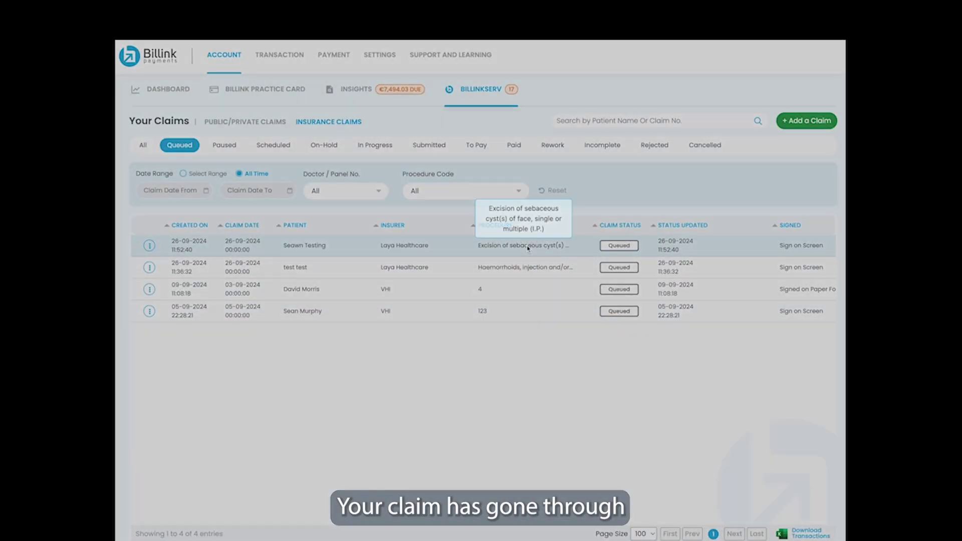
pyautogui.scroll(-5, 461, 269)
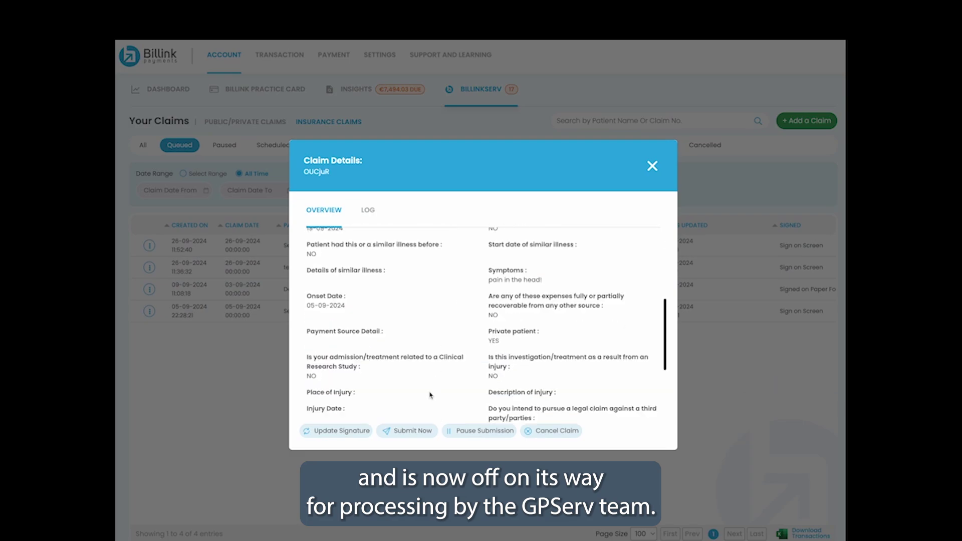
pyautogui.click(351, 430)
pyautogui.click(447, 185)
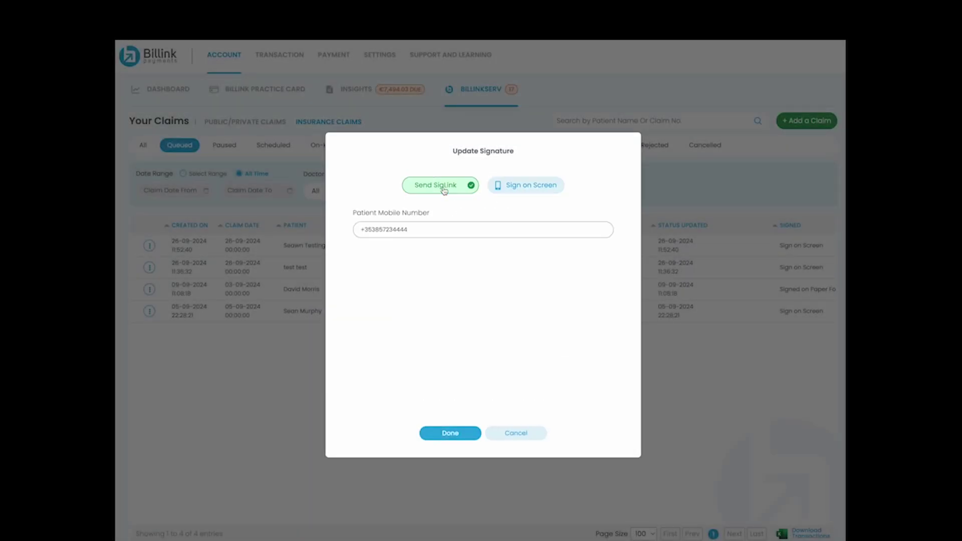
pyautogui.moveTo(417, 230); pyautogui.dragTo(396, 230)
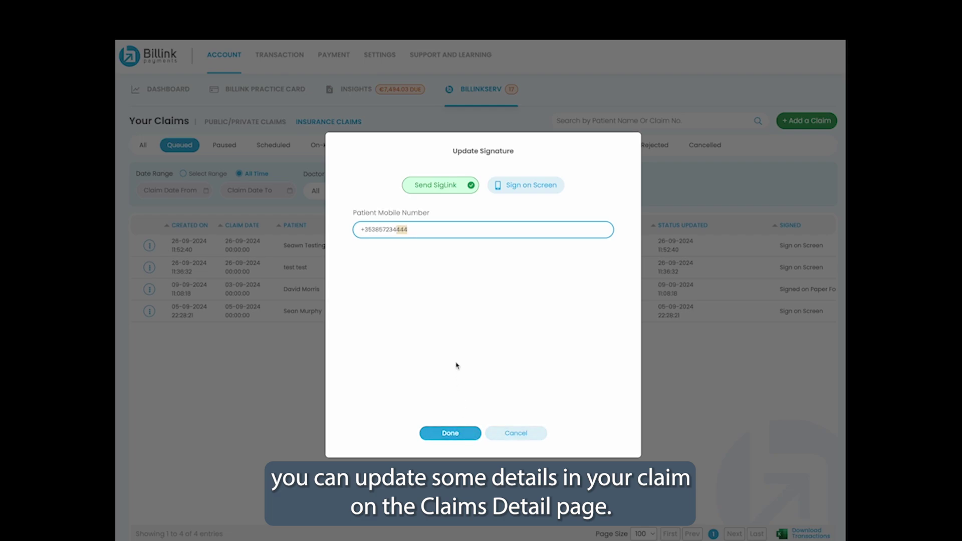
pyautogui.press('BackSpace')
pyautogui.press('BackSpace')
pyautogui.write('04')
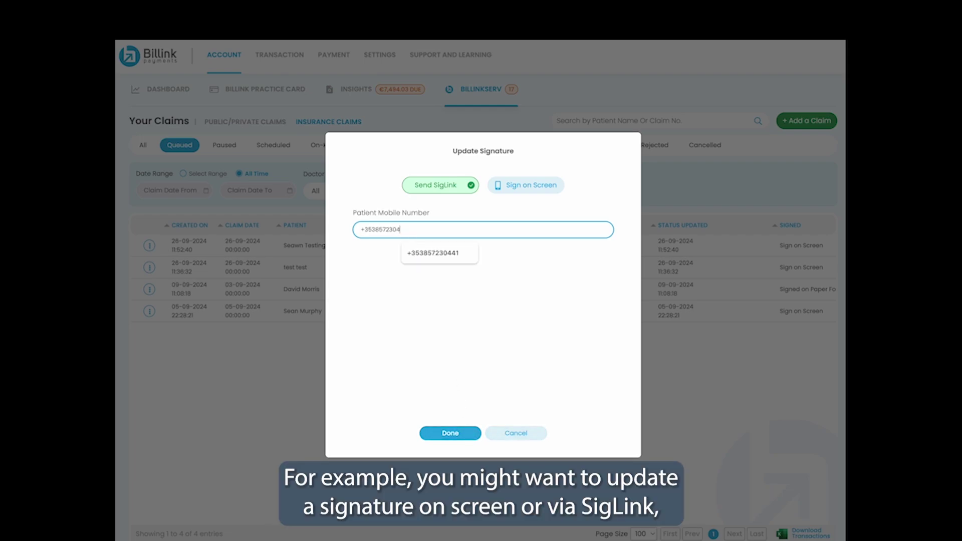
pyautogui.write('41')
pyautogui.click(454, 433)
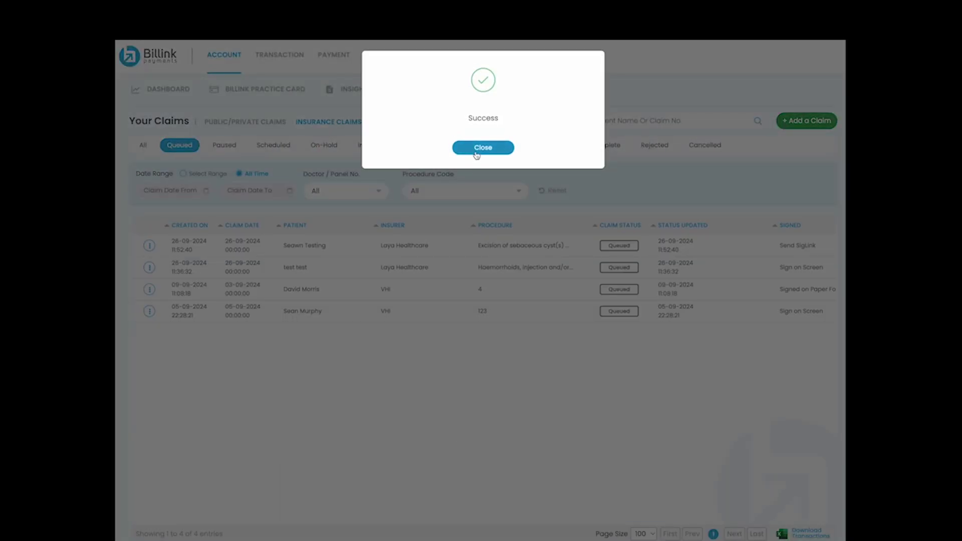
pyautogui.click(477, 148)
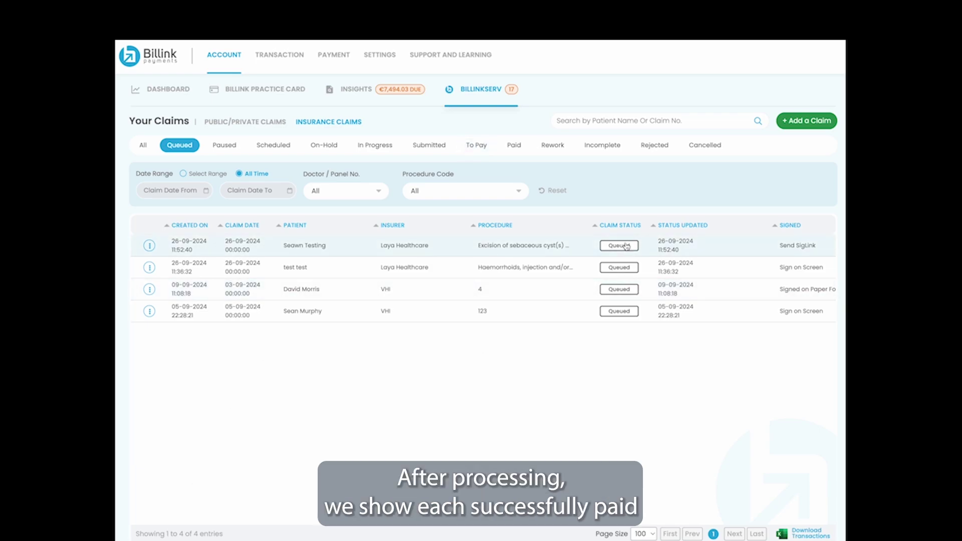
# Step: Open the newest claim's details and review its activity log and overview
pyautogui.click(384, 244)
pyautogui.click(368, 211)
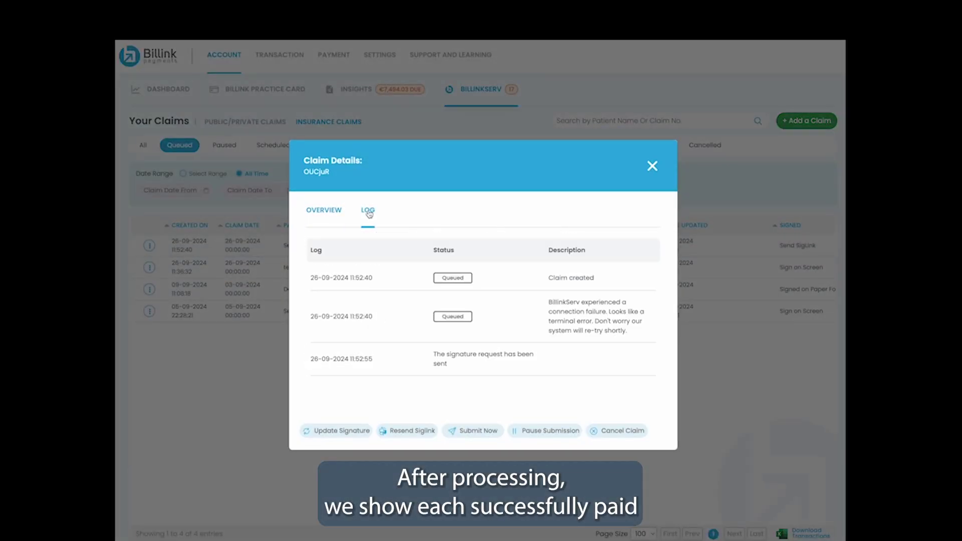
pyautogui.click(331, 214)
pyautogui.scroll(-3, 529, 319)
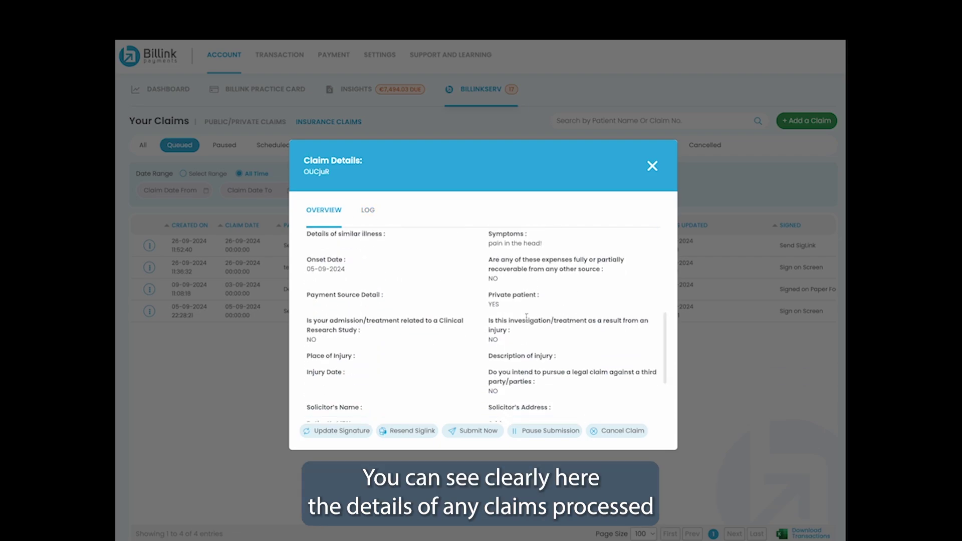
pyautogui.scroll(-3, 529, 319)
pyautogui.scroll(8, 528, 320)
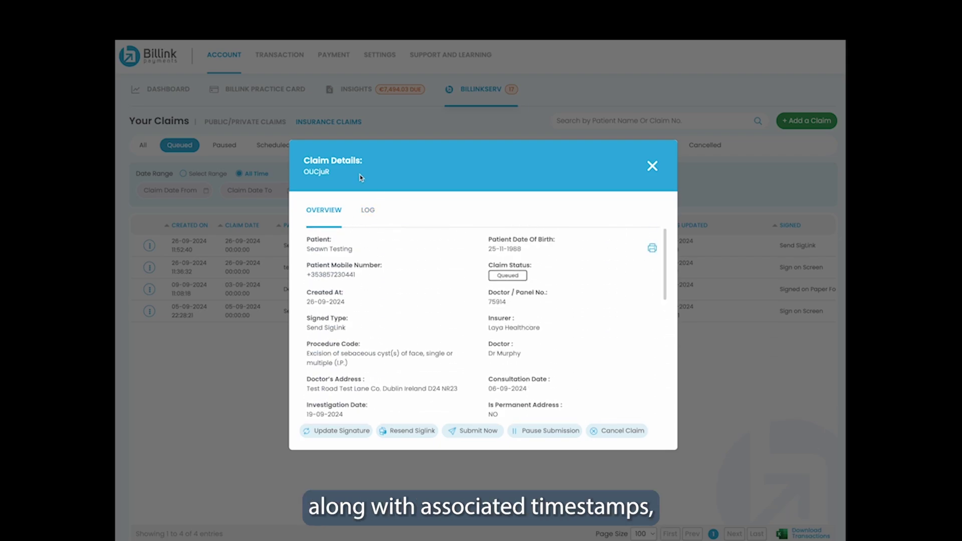
# Step: Cancel the claim's print preview, close its details, then view and close the first paid claim
pyautogui.click(652, 247)
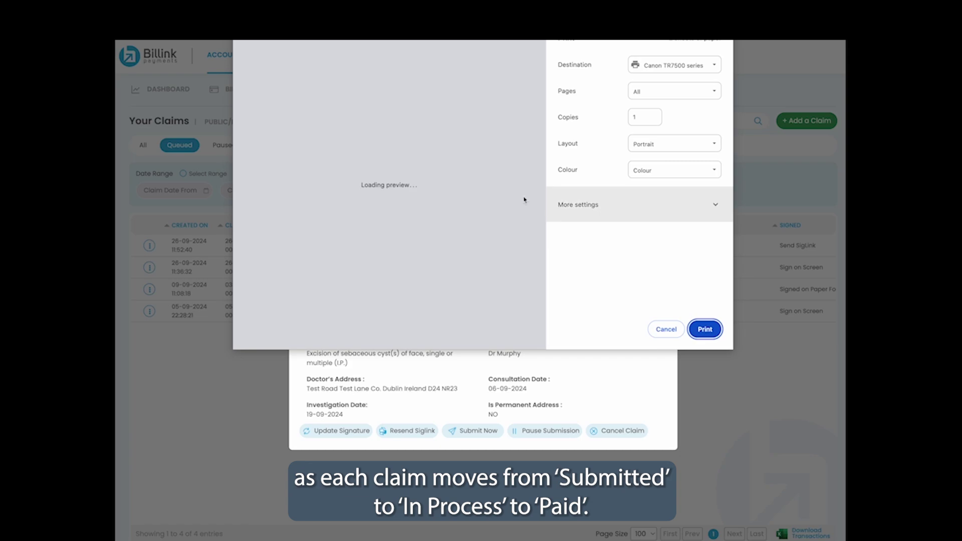
pyautogui.scroll(-5, 430, 181)
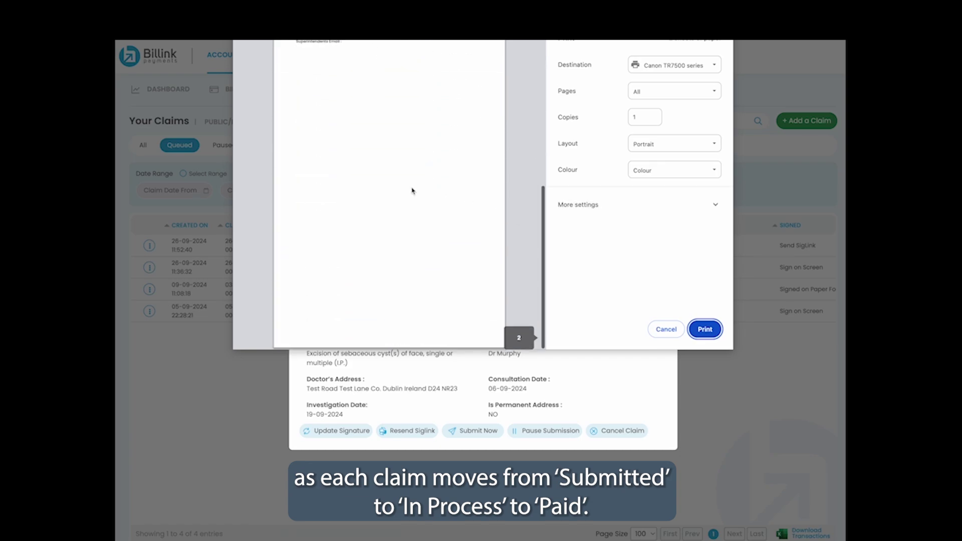
pyautogui.scroll(8, 412, 190)
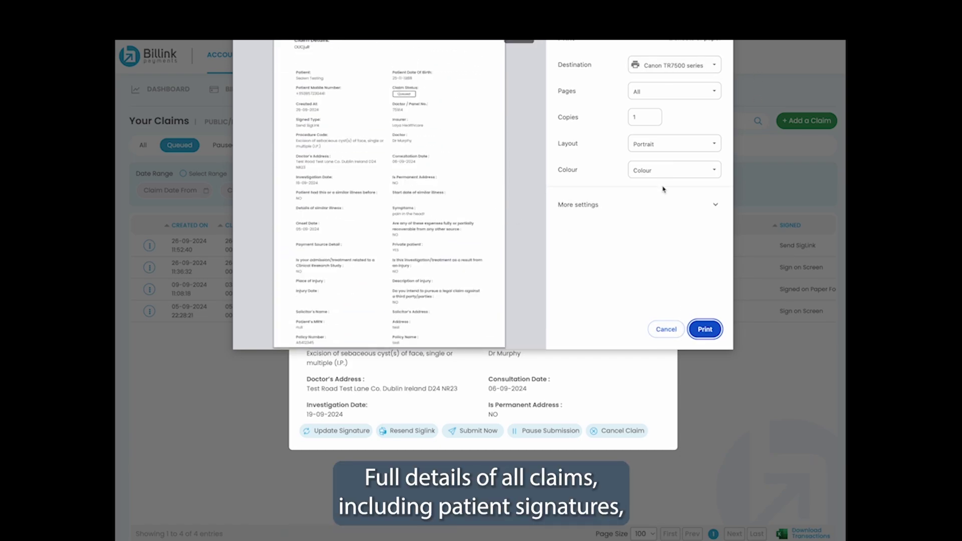
pyautogui.click(665, 330)
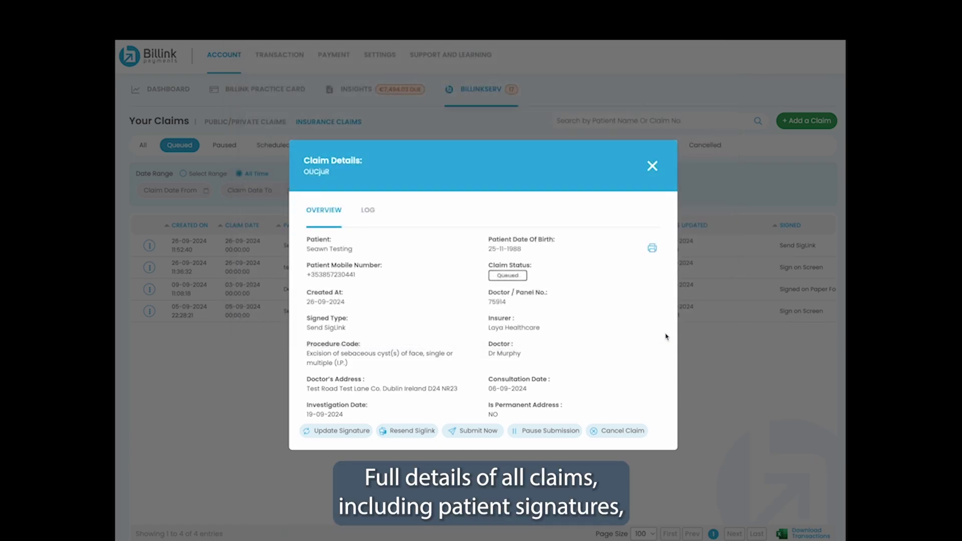
pyautogui.click(651, 168)
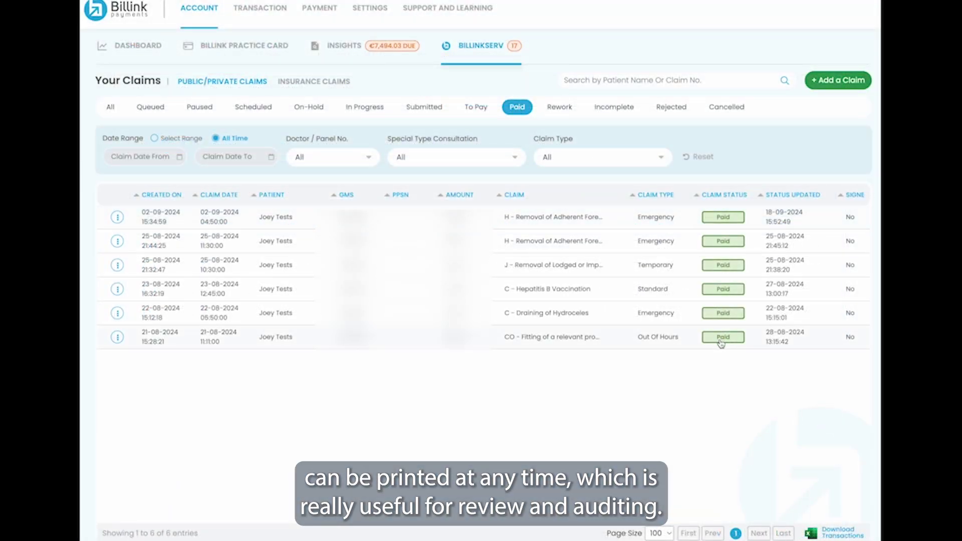
pyautogui.click(726, 217)
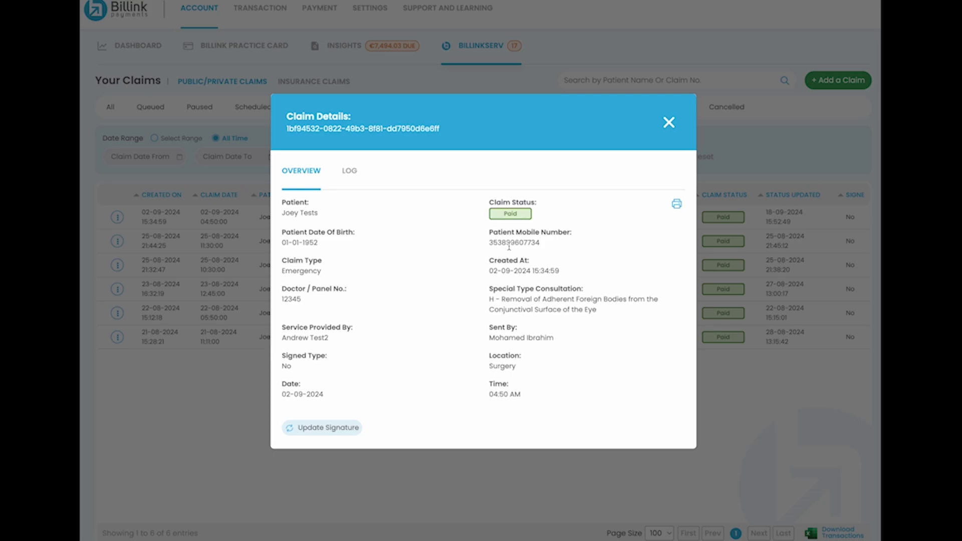
pyautogui.click(668, 122)
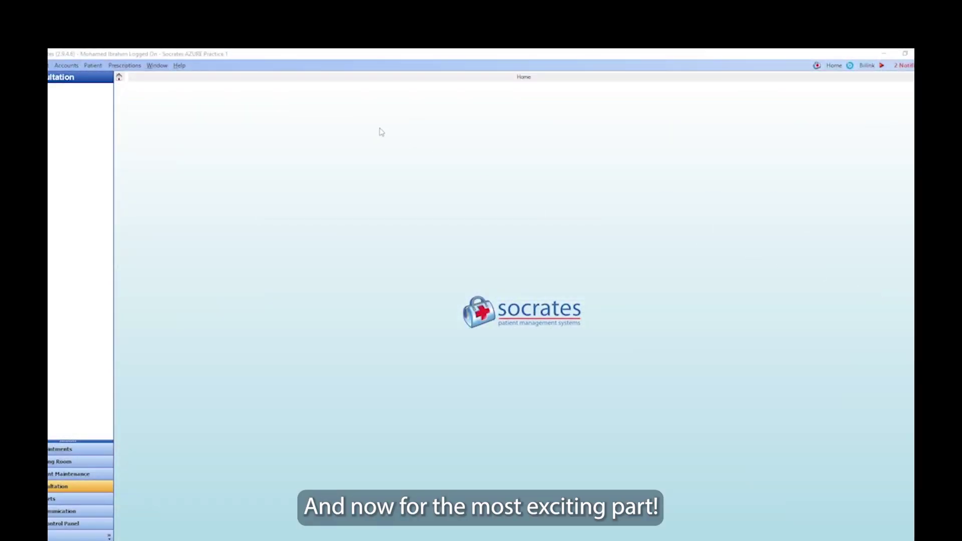
# Step: Open the recent test patient's chart and start an STC Form with a newly saved consultation
pyautogui.click(93, 65)
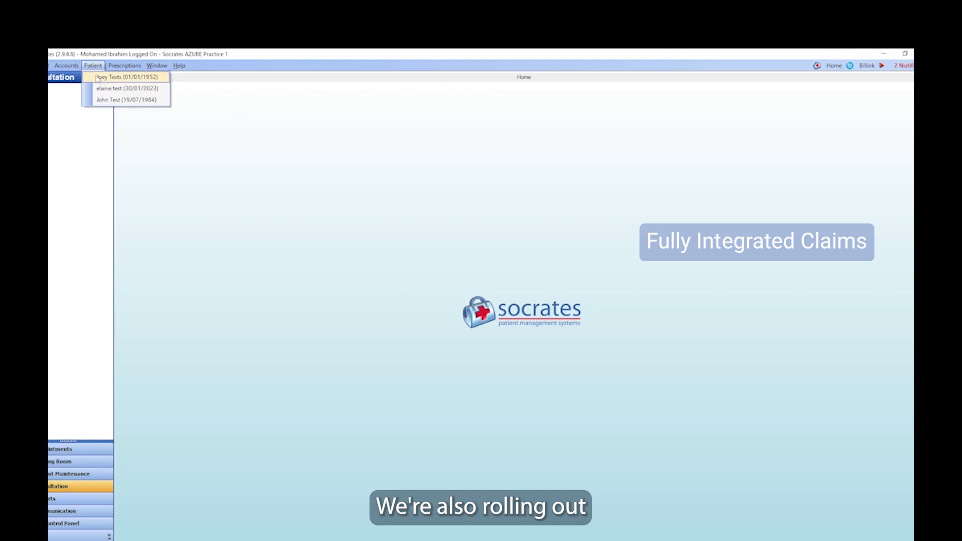
pyautogui.click(96, 76)
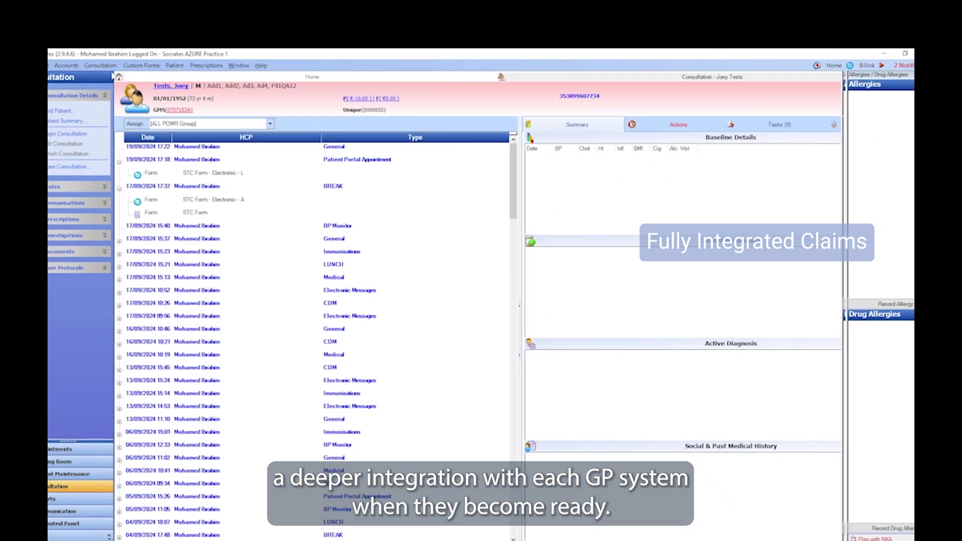
pyautogui.click(139, 65)
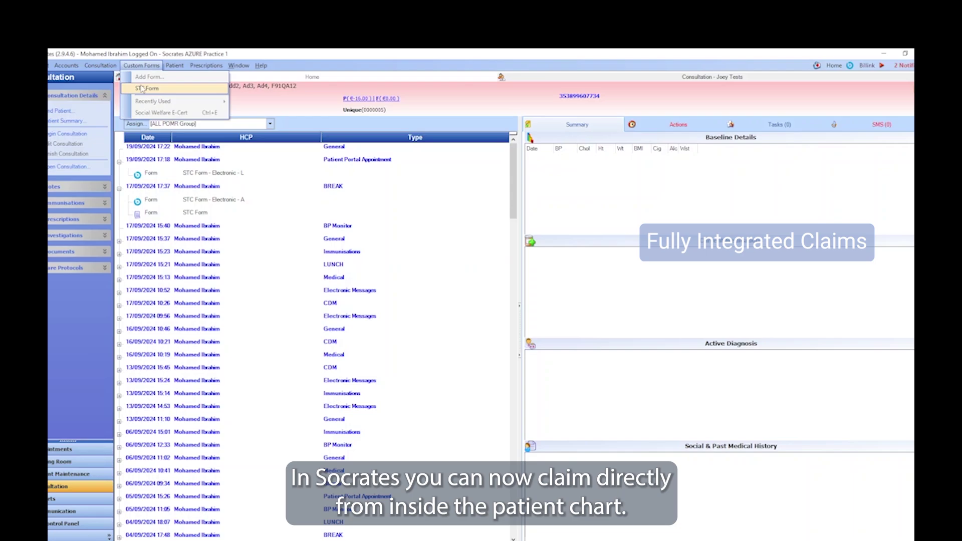
pyautogui.click(141, 88)
pyautogui.click(494, 366)
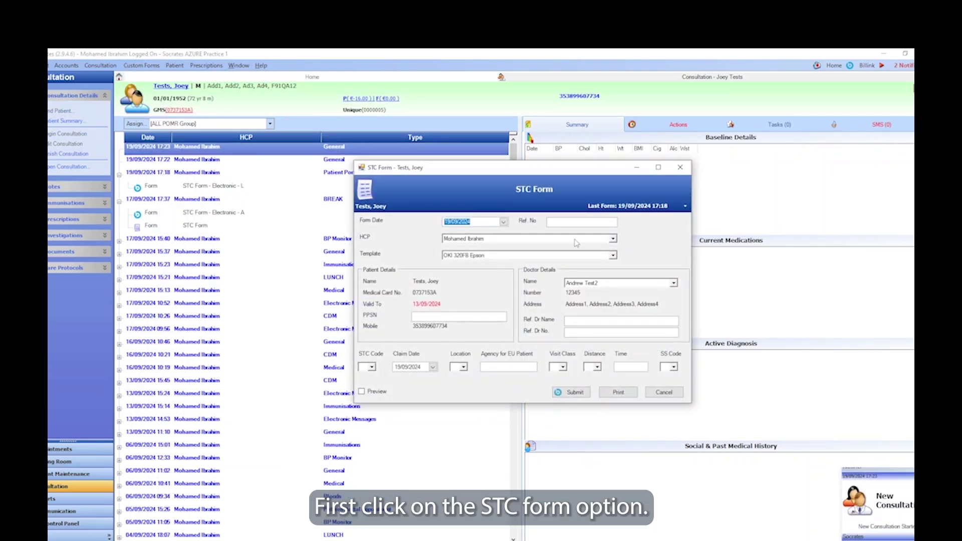
# Step: Enter reference number 20240919 and the referring doctor's name and number
pyautogui.click(567, 223)
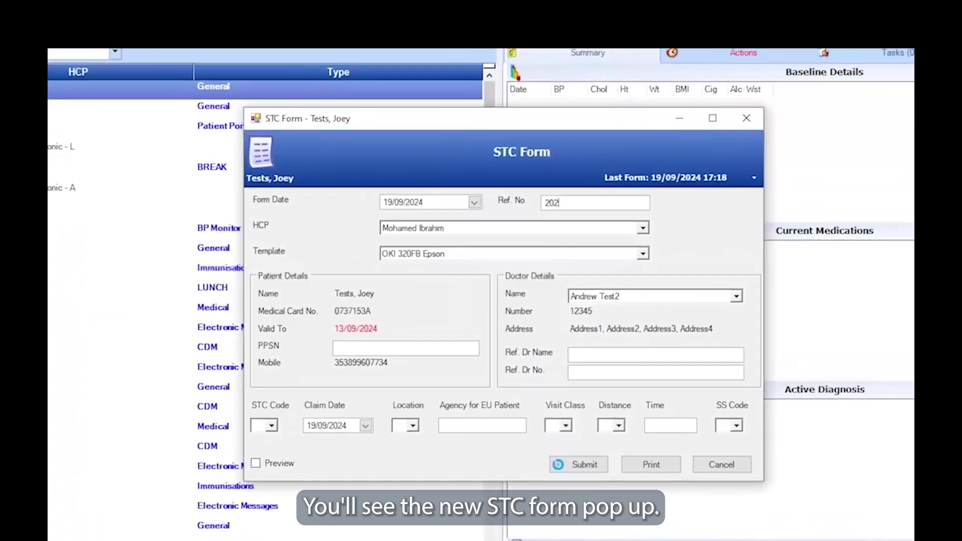
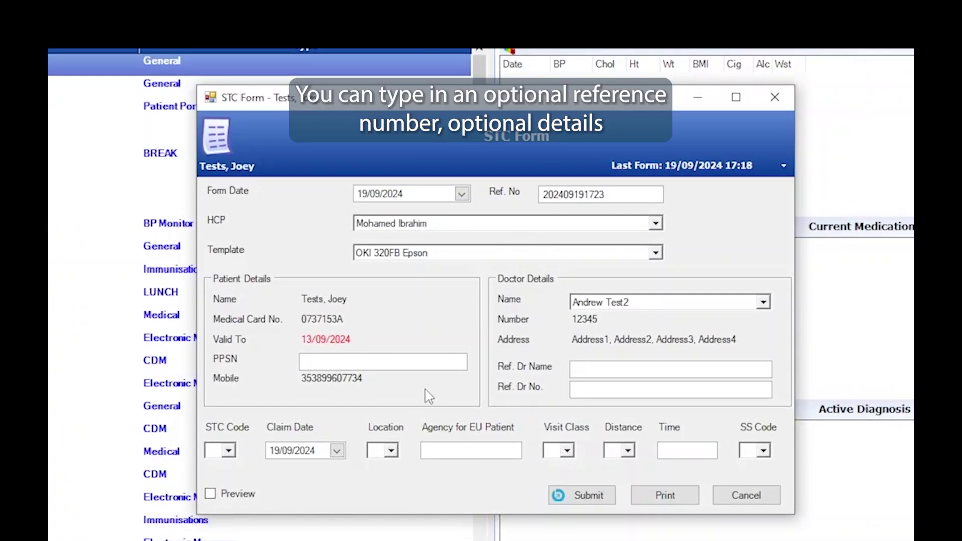
pyautogui.click(595, 368)
pyautogui.write('Mark')
pyautogui.write('514263')
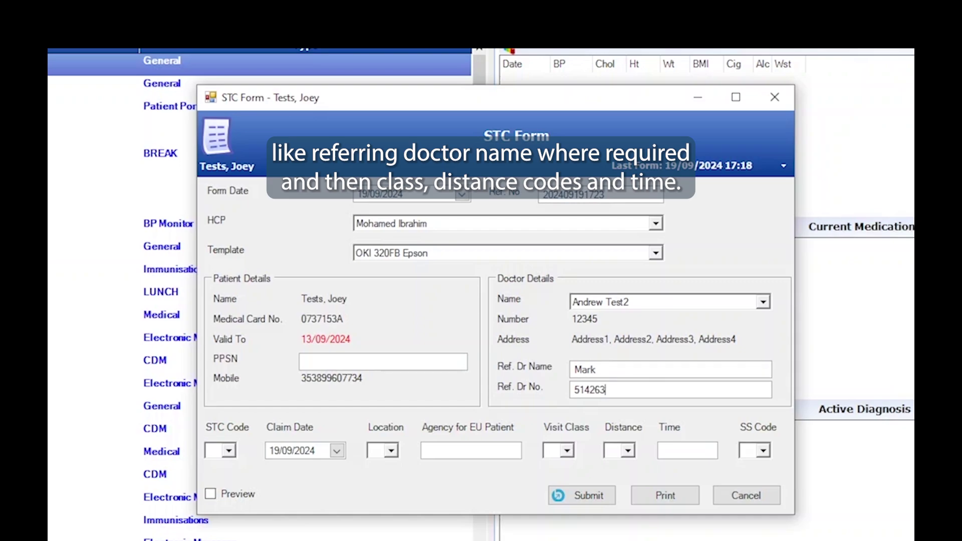
# Step: Set STC Code T, Location S, Visit Class D and Distance A (0 to 3 miles)
pyautogui.click(228, 450)
pyautogui.click(241, 466)
pyautogui.click(390, 450)
pyautogui.click(381, 461)
pyautogui.click(566, 450)
pyautogui.click(620, 466)
pyautogui.click(626, 451)
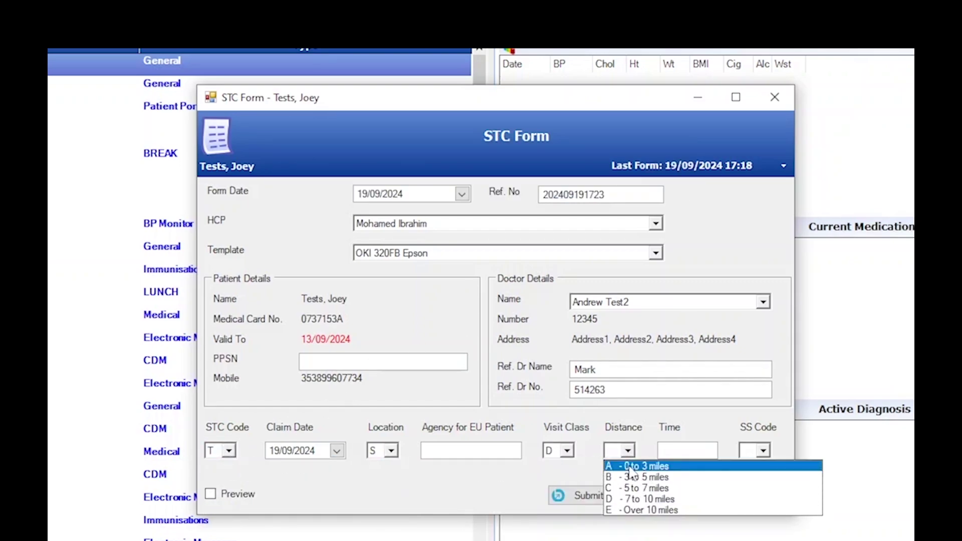
pyautogui.click(624, 462)
# Step: Set the visit time to 09:30 and SS Code B, Suturing of Cuts and Lacerations
pyautogui.click(669, 450)
pyautogui.write('09:30')
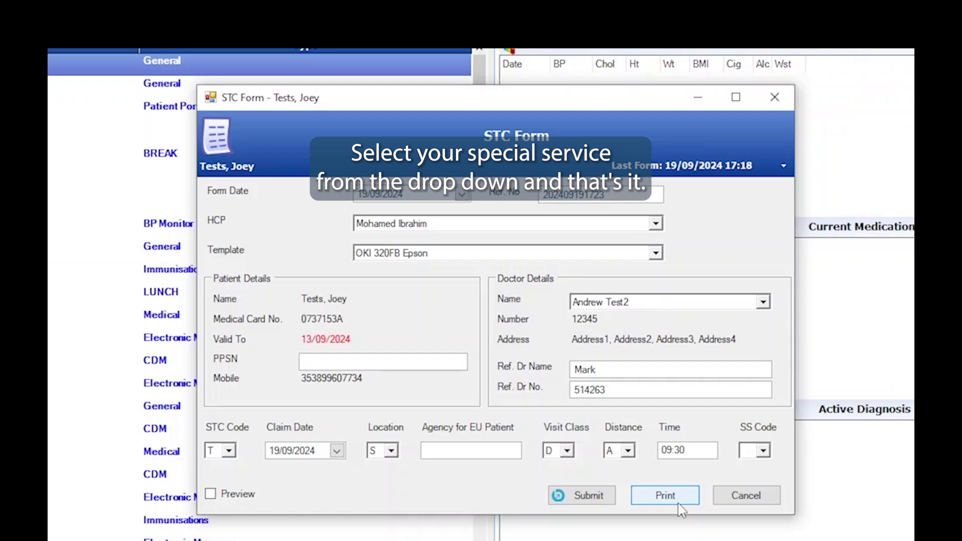
pyautogui.click(763, 451)
pyautogui.scroll(-3, 821, 501)
pyautogui.scroll(5, 802, 491)
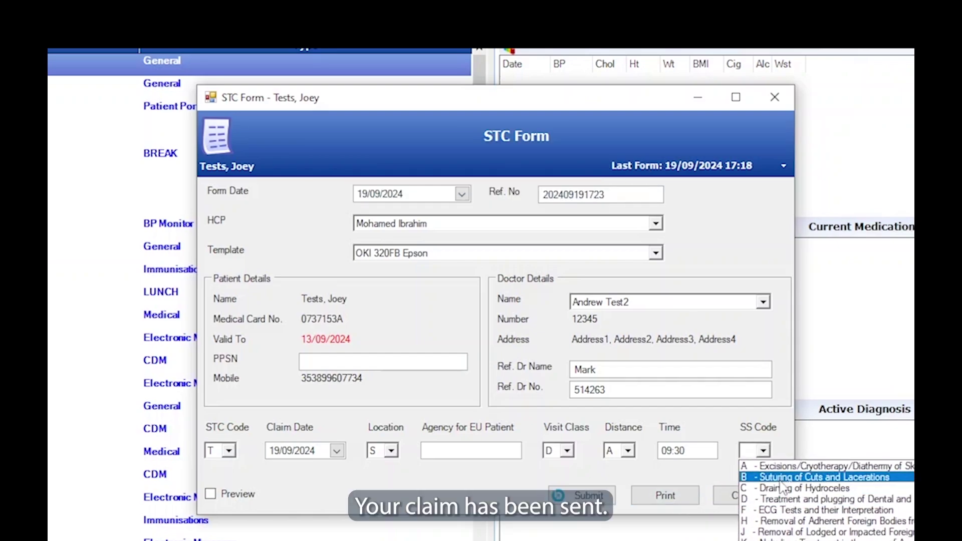
pyautogui.click(781, 478)
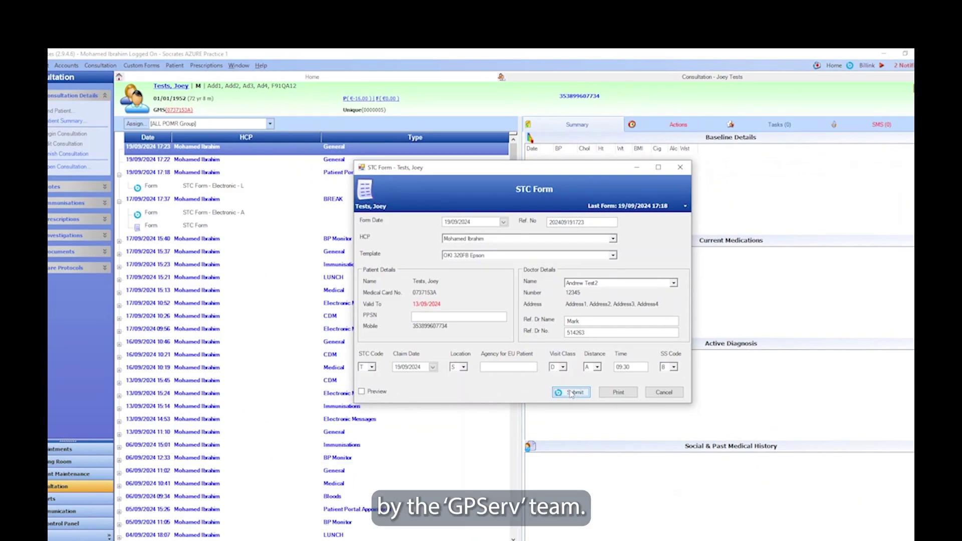
# Step: Submit the STC claim and check the new STC Form - Electronic - B chart entry
pyautogui.click(571, 393)
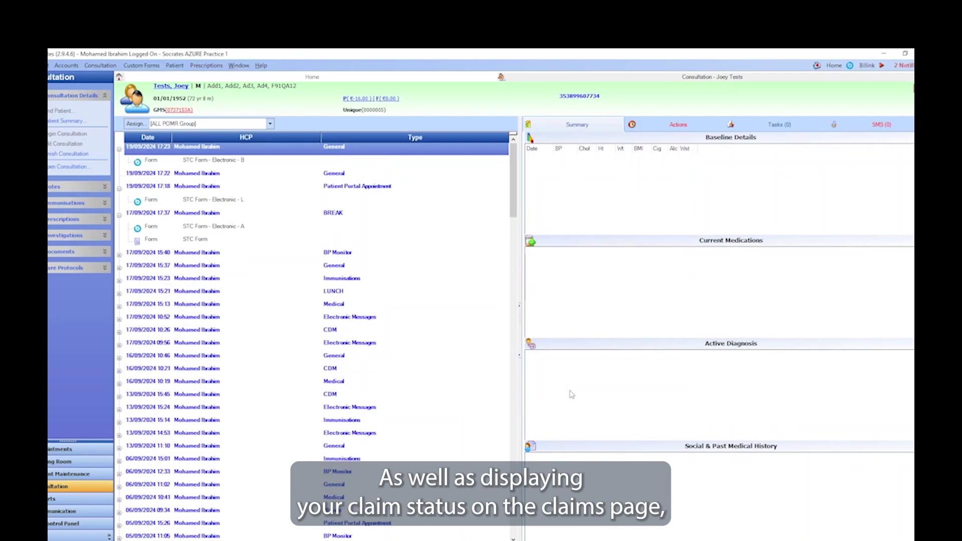
pyautogui.click(248, 161)
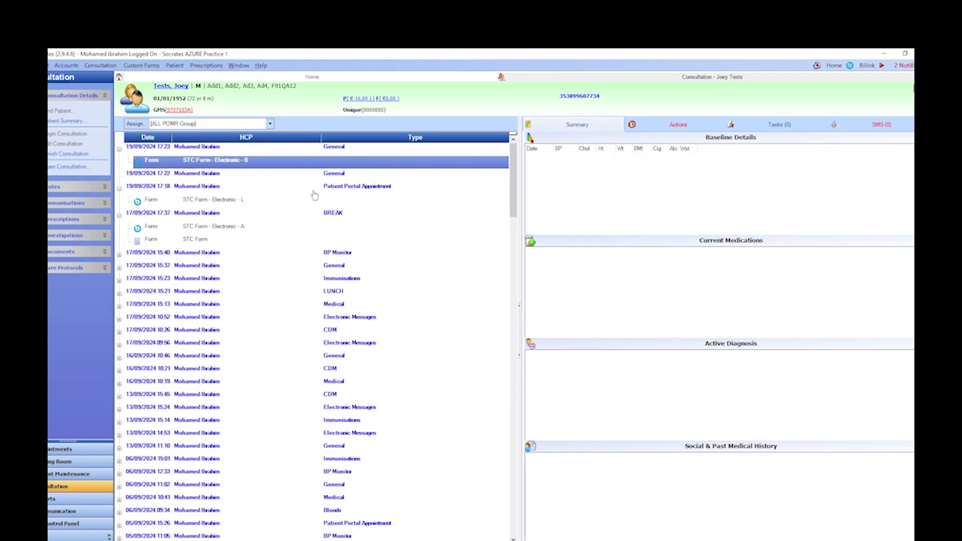
pyautogui.click(85, 524)
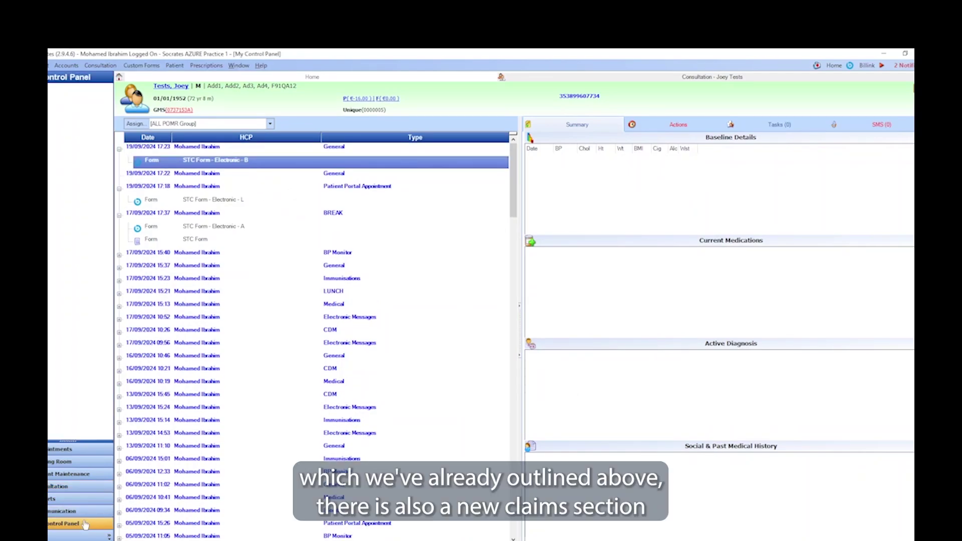
pyautogui.click(193, 385)
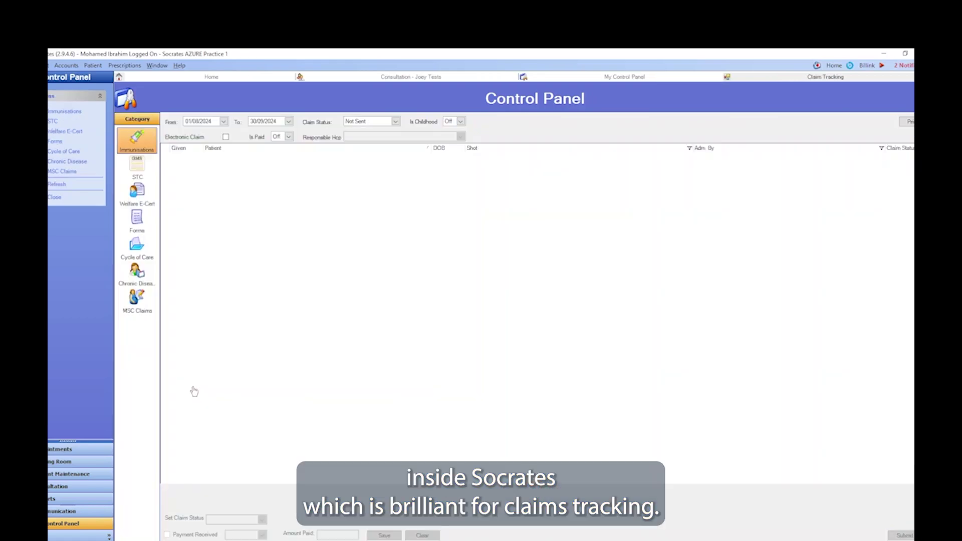
pyautogui.click(141, 172)
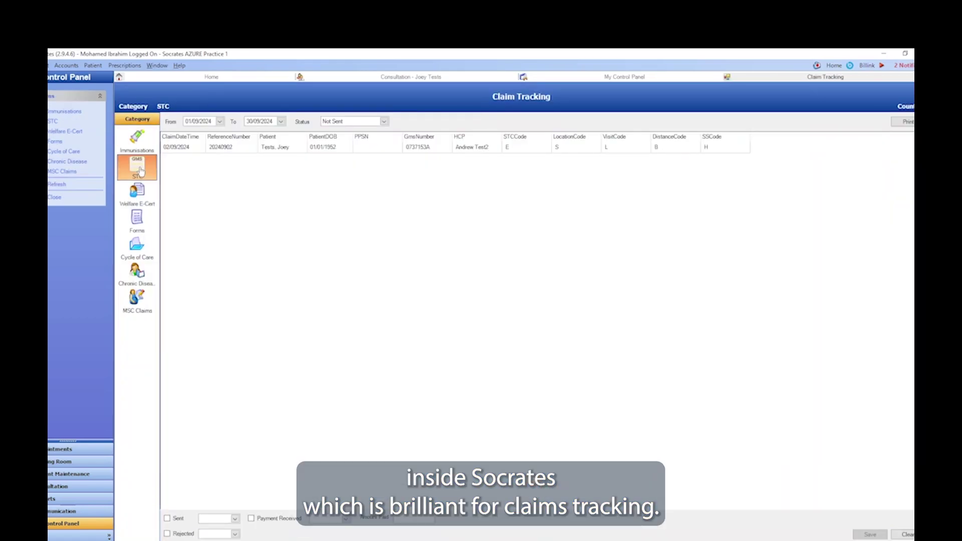
pyautogui.click(338, 123)
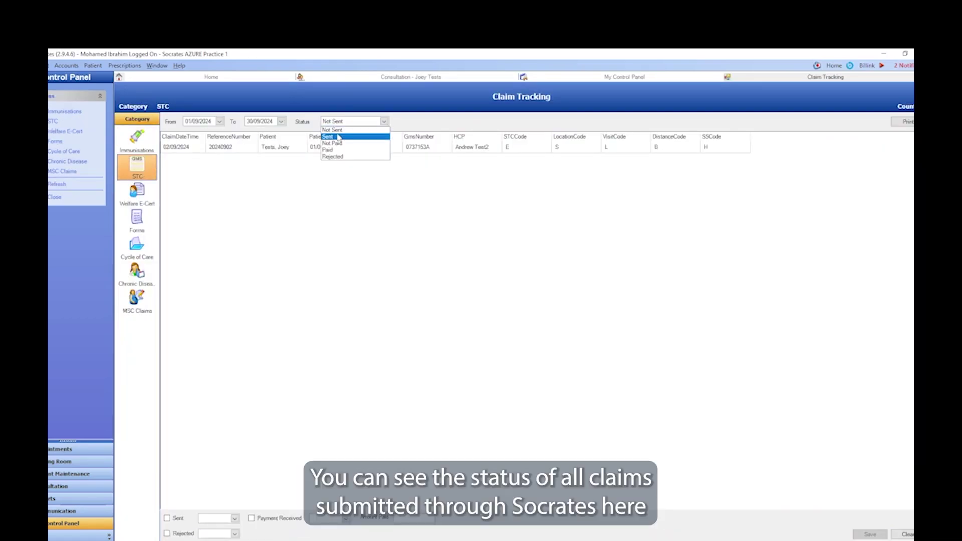
pyautogui.click(338, 137)
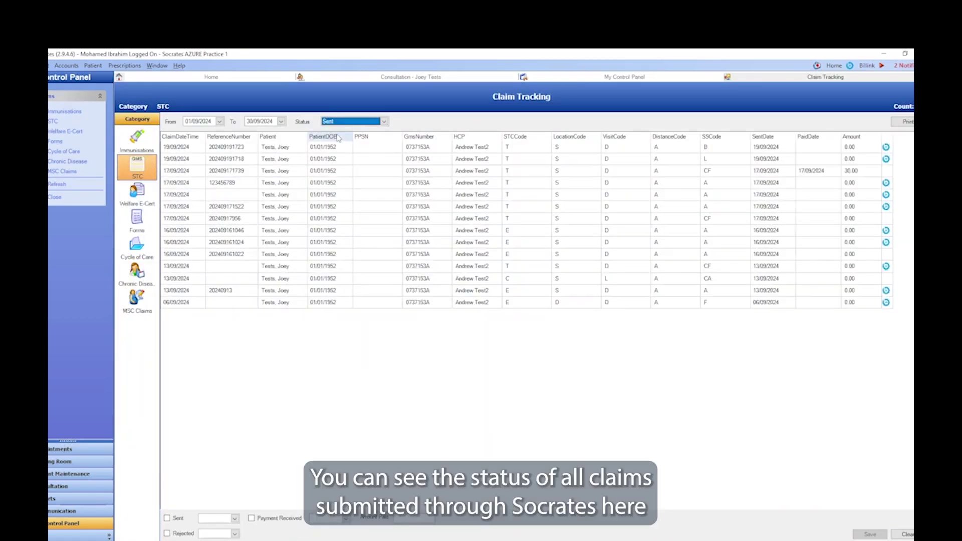
pyautogui.click(231, 148)
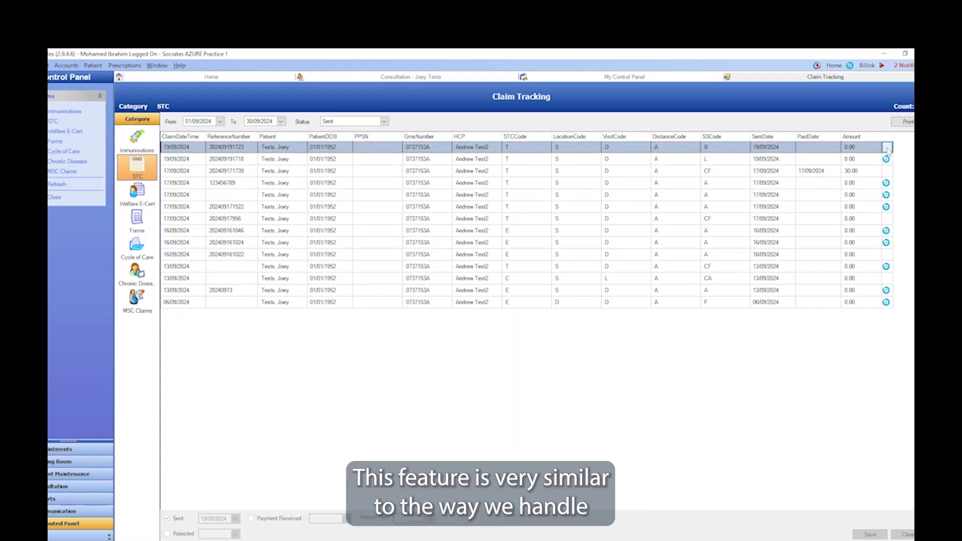
pyautogui.click(887, 148)
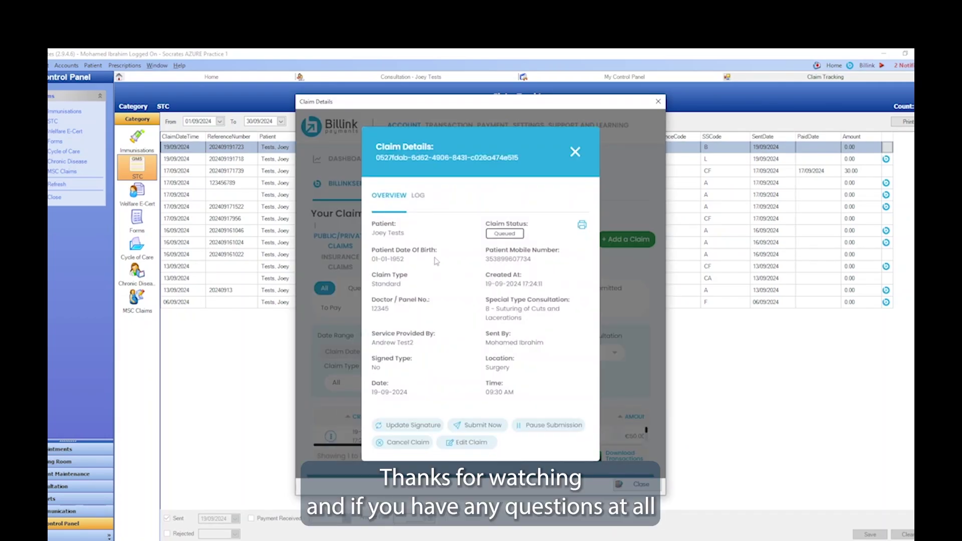
pyautogui.click(574, 159)
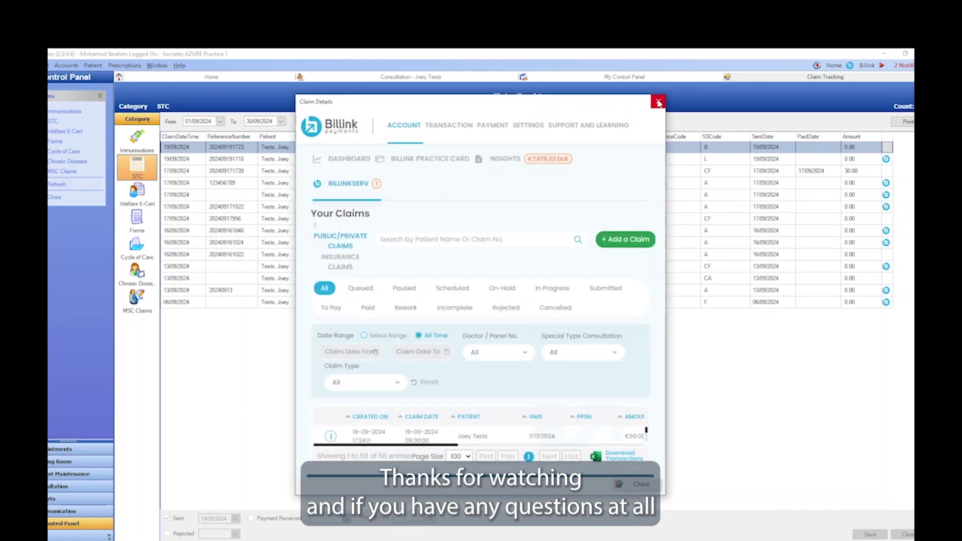
pyautogui.click(658, 102)
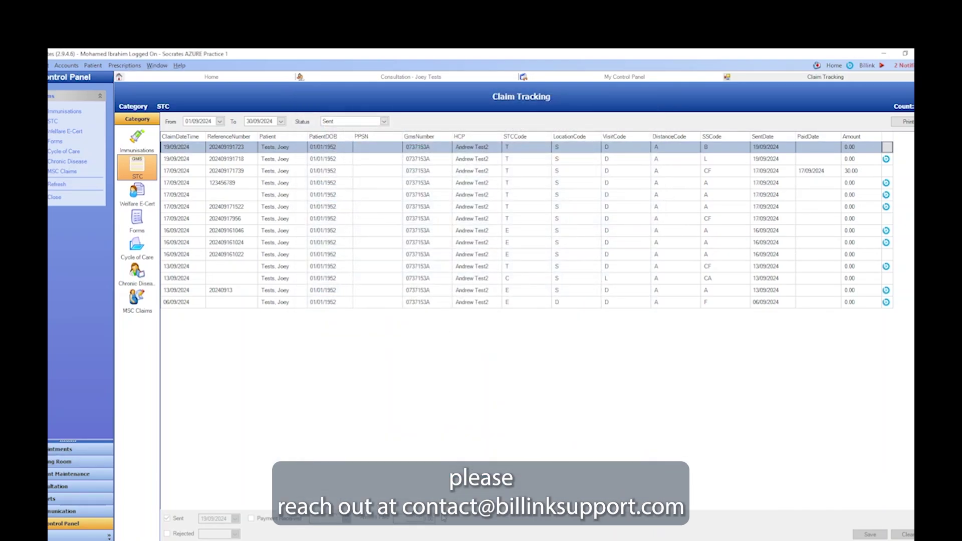